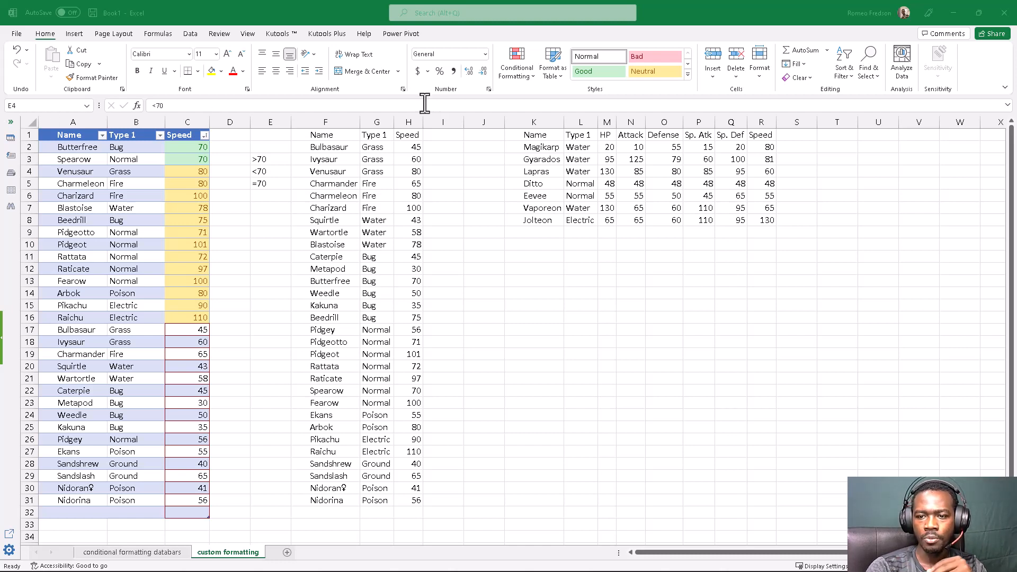
- Convert the second Name, Type 1 and Speed list in F1:H31 into a table with headers
left_click(327, 166)
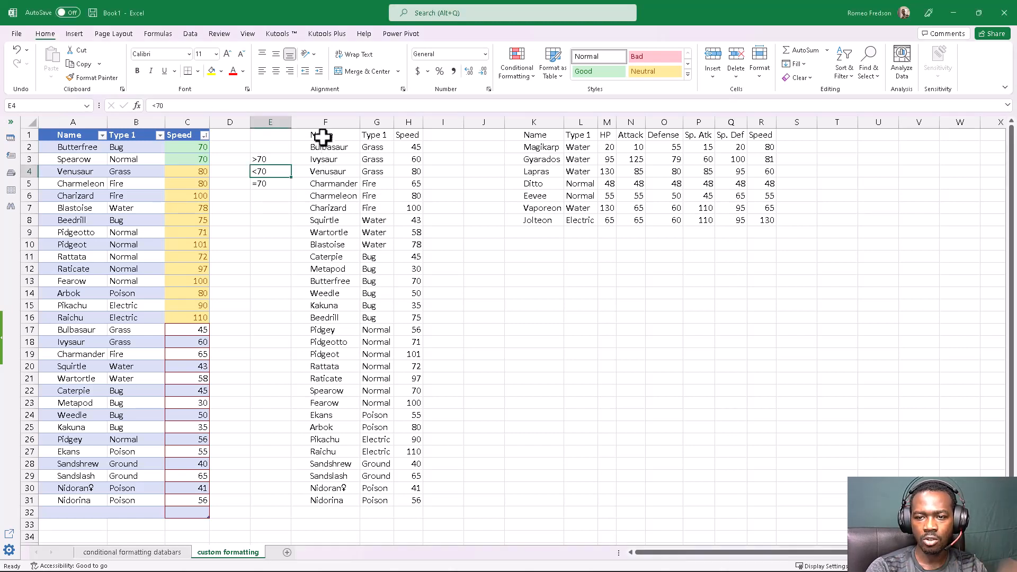
left_click(323, 137)
key("ctrl+a")
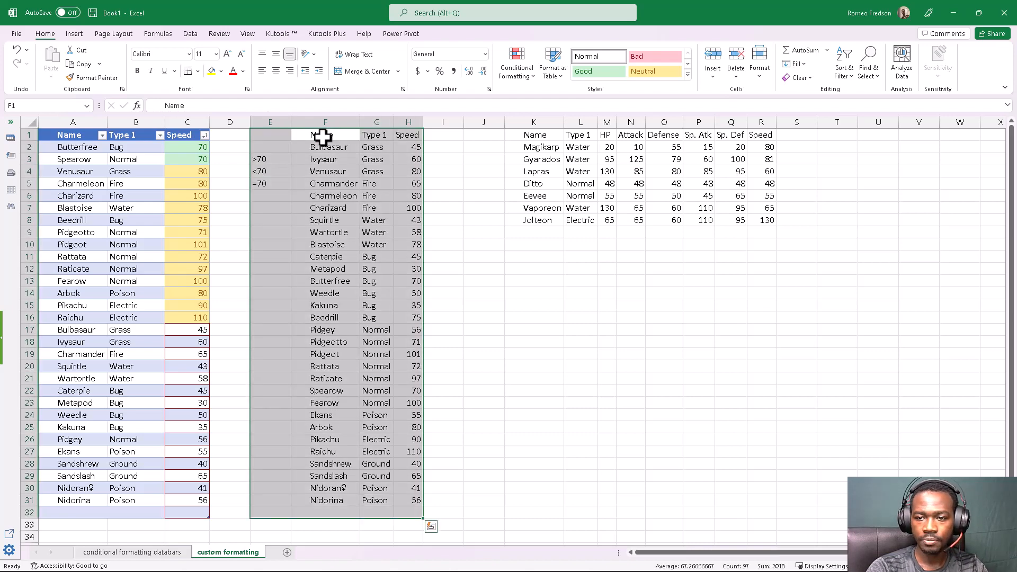
left_click(322, 137)
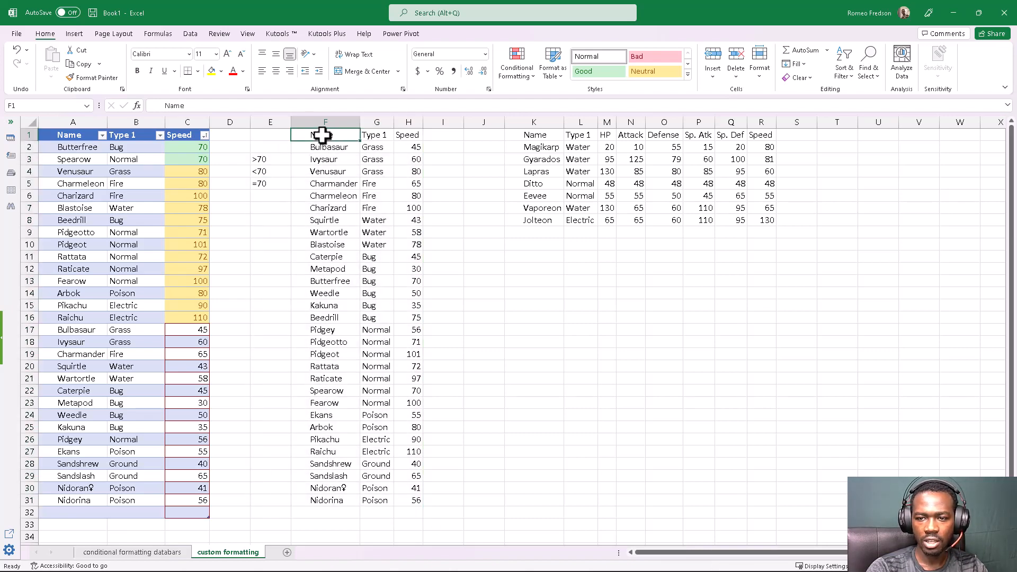
left_click_drag(323, 136, 401, 495)
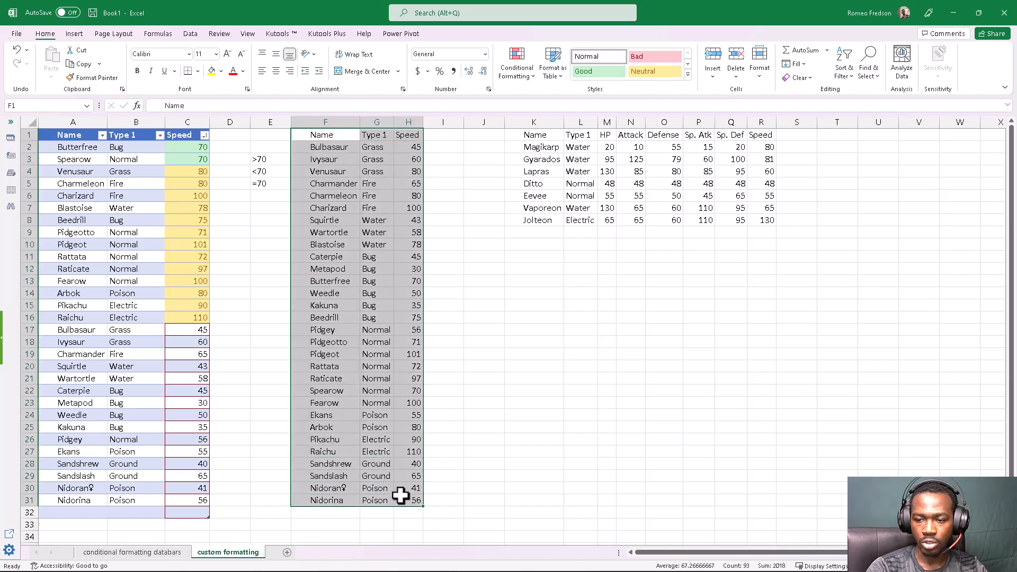
key("ctrl+t")
left_click(564, 358)
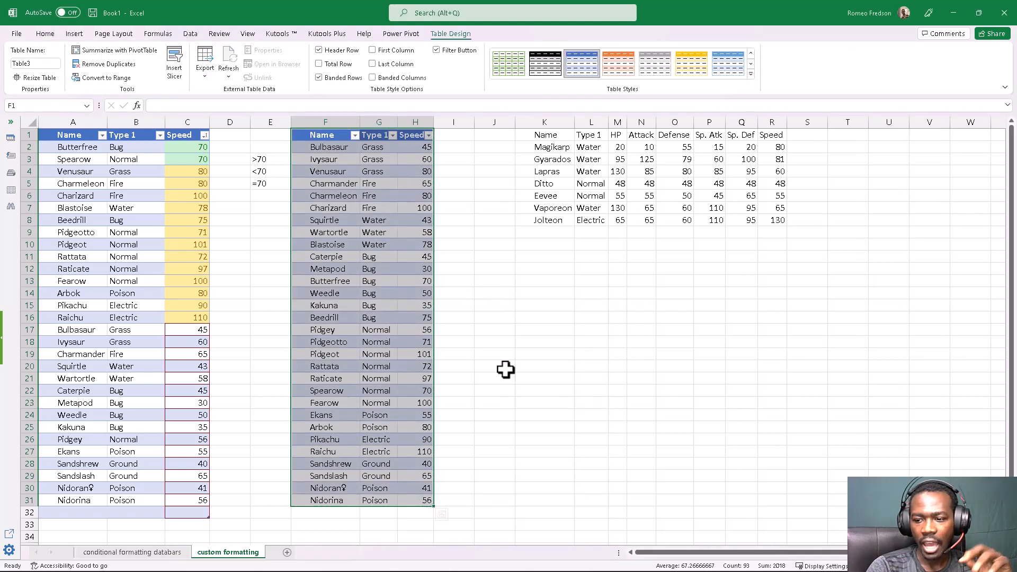
- Widen the Type 1 column of the new table slightly
left_click_drag(693, 553, 542, 384)
left_click(504, 317)
left_click_drag(357, 122, 364, 121)
left_click(344, 184)
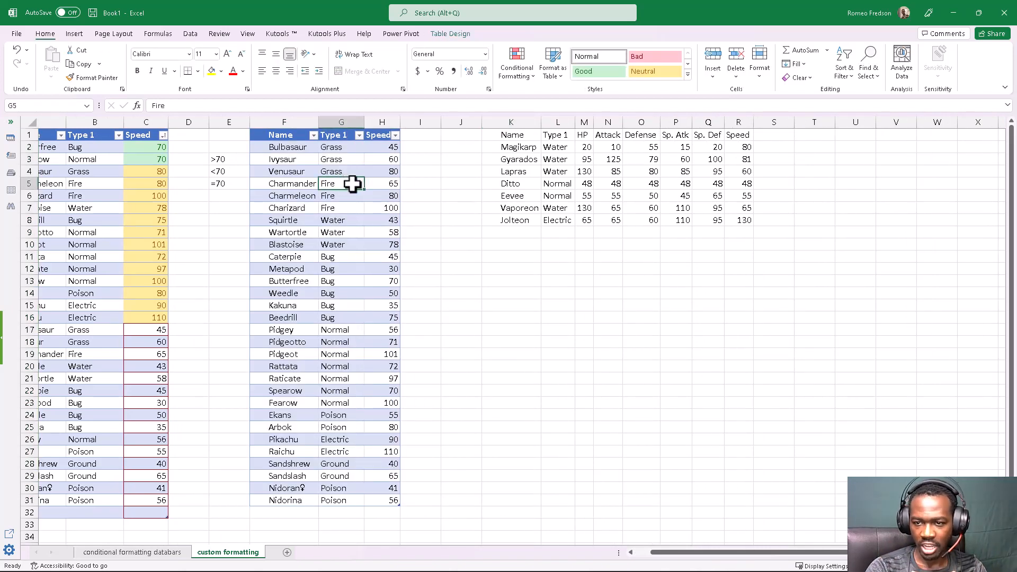
- Start a new conditional formatting rule for Speed values H2:H31, using the rule type "Format only cells that contain"
left_click(380, 183)
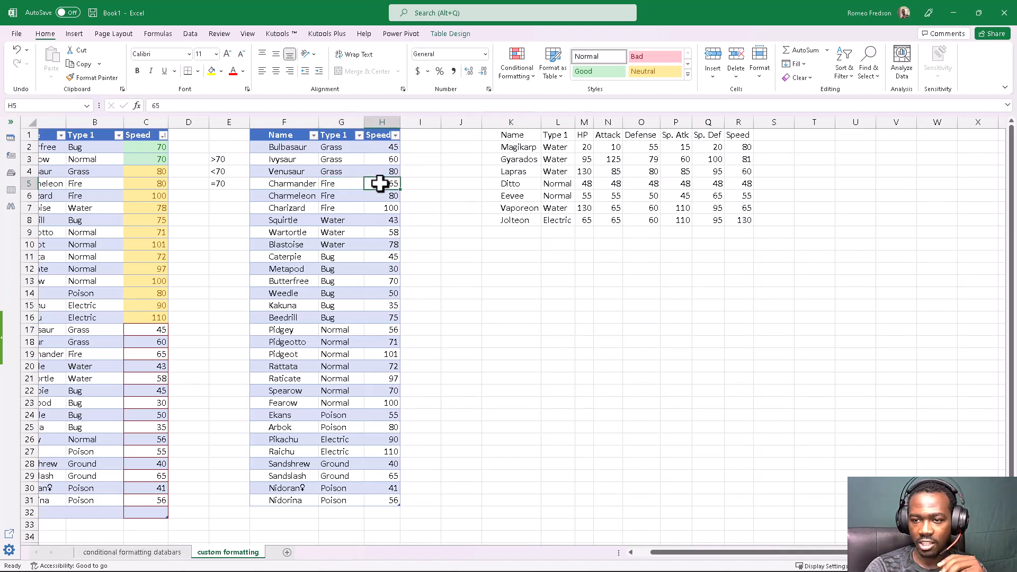
left_click(373, 125)
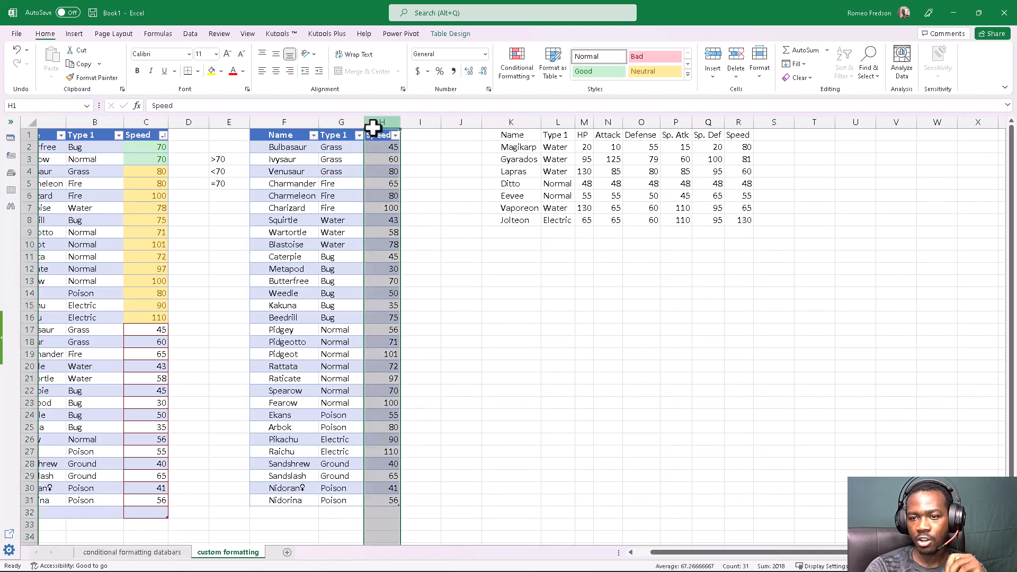
left_click(377, 148)
left_click(384, 125)
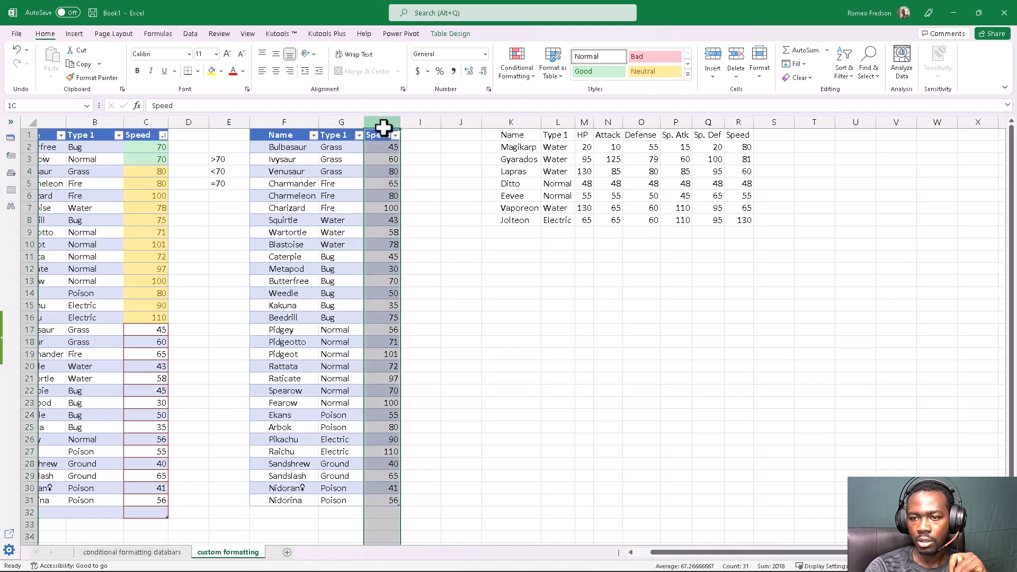
left_click(377, 147)
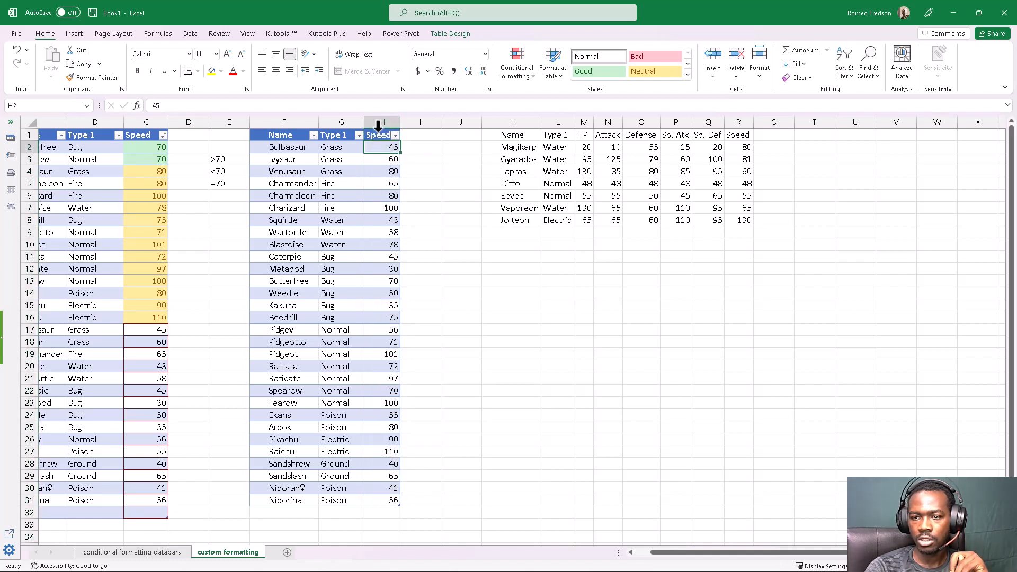
left_click(378, 126)
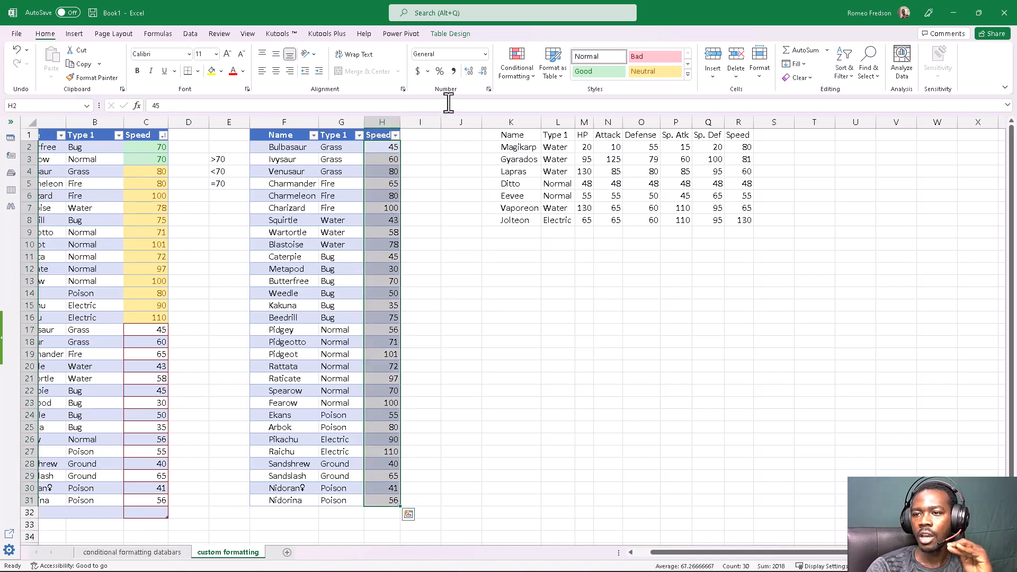
left_click(513, 78)
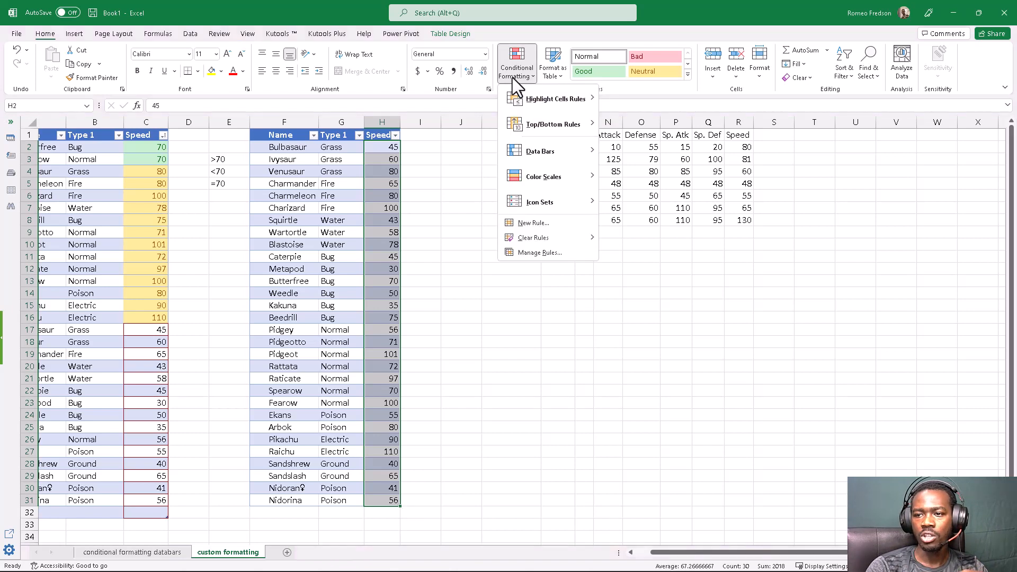
left_click(526, 224)
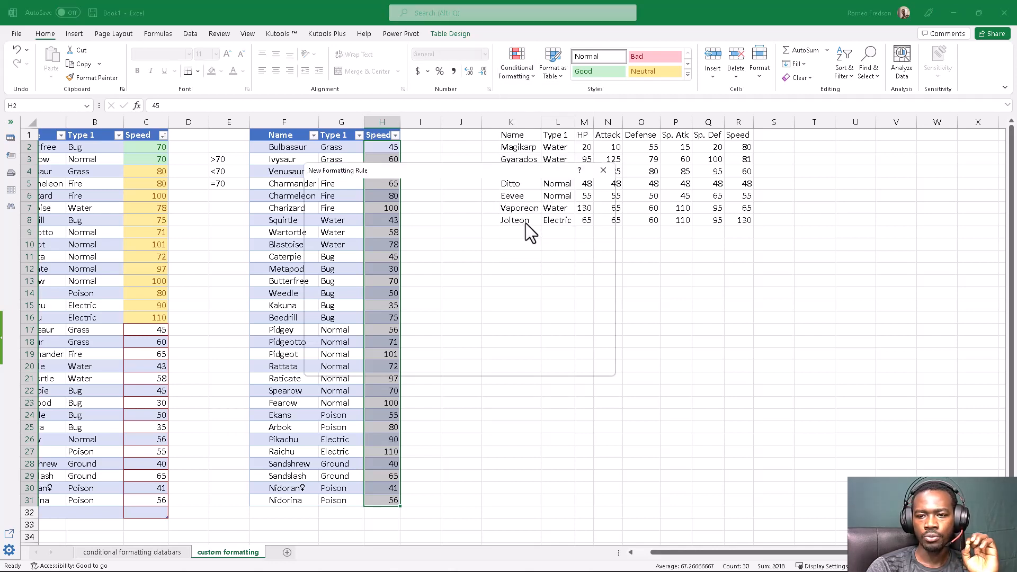
left_click_drag(439, 170, 404, 166)
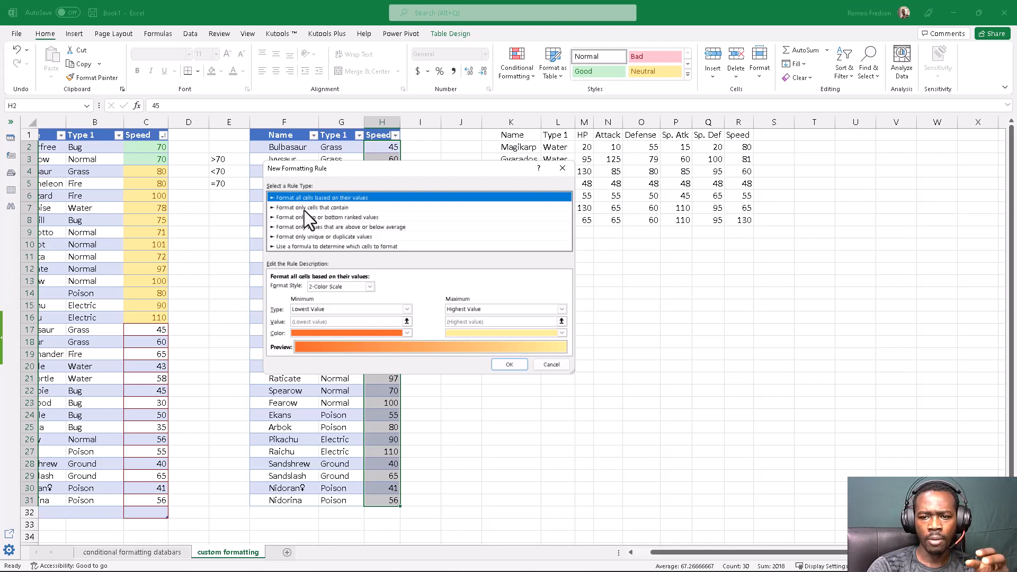
left_click(324, 208)
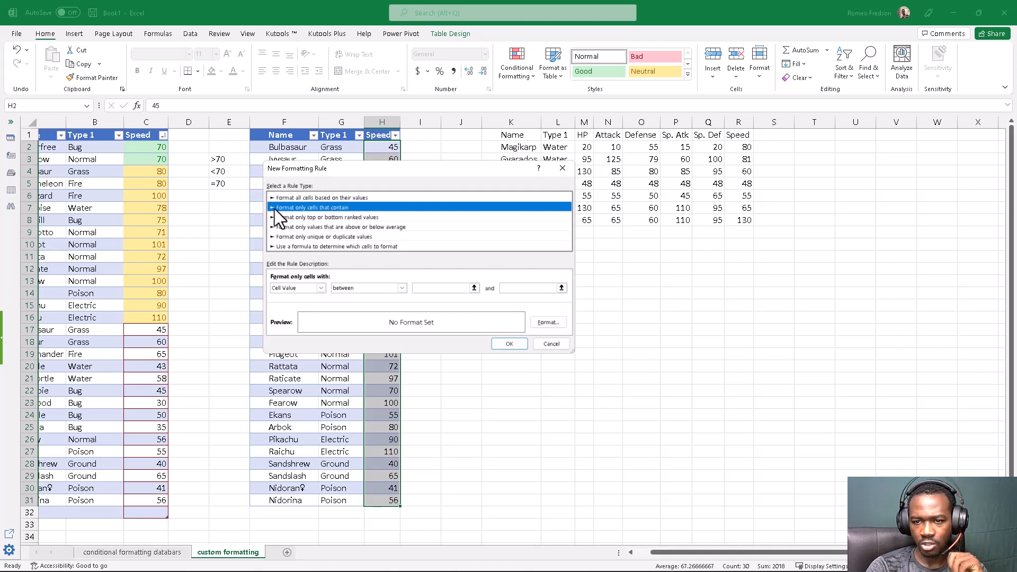
left_click_drag(326, 176, 346, 205)
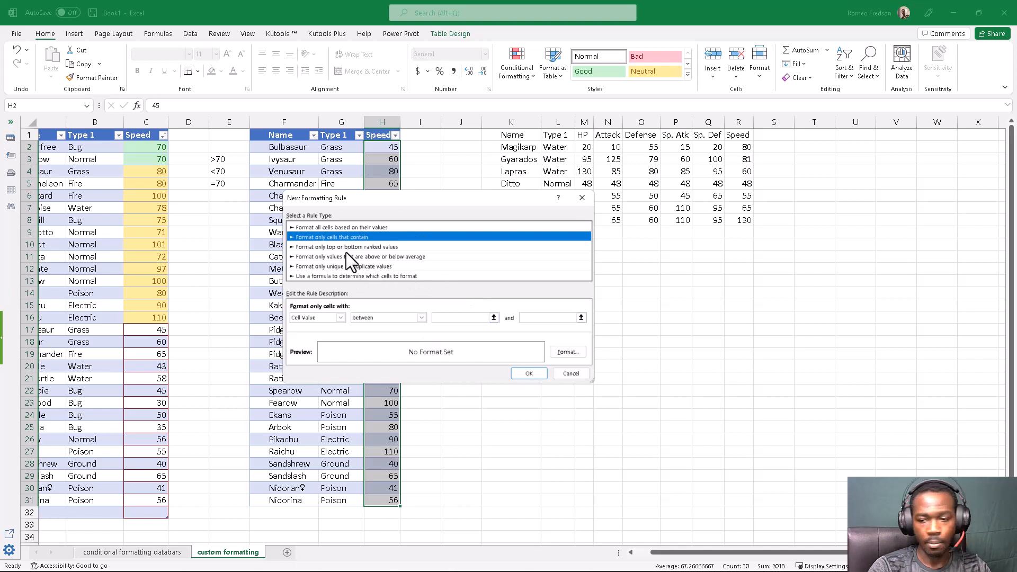
mouse_move(287, 285)
left_mouse_down()
mouse_move(273, 293)
mouse_move(364, 296)
mouse_move(310, 275)
mouse_move(285, 286)
left_mouse_up()
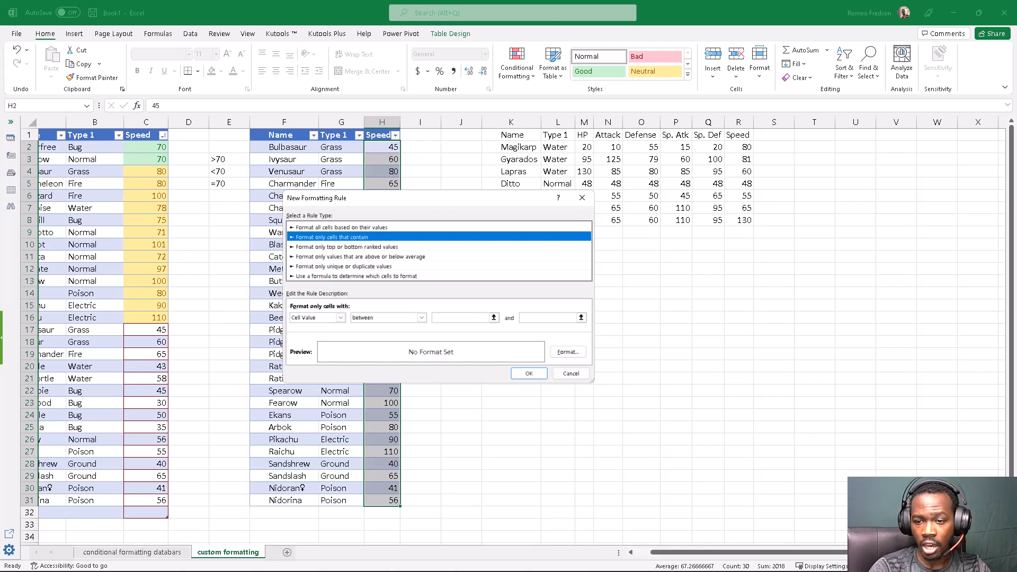
left_click(336, 256)
left_click(335, 238)
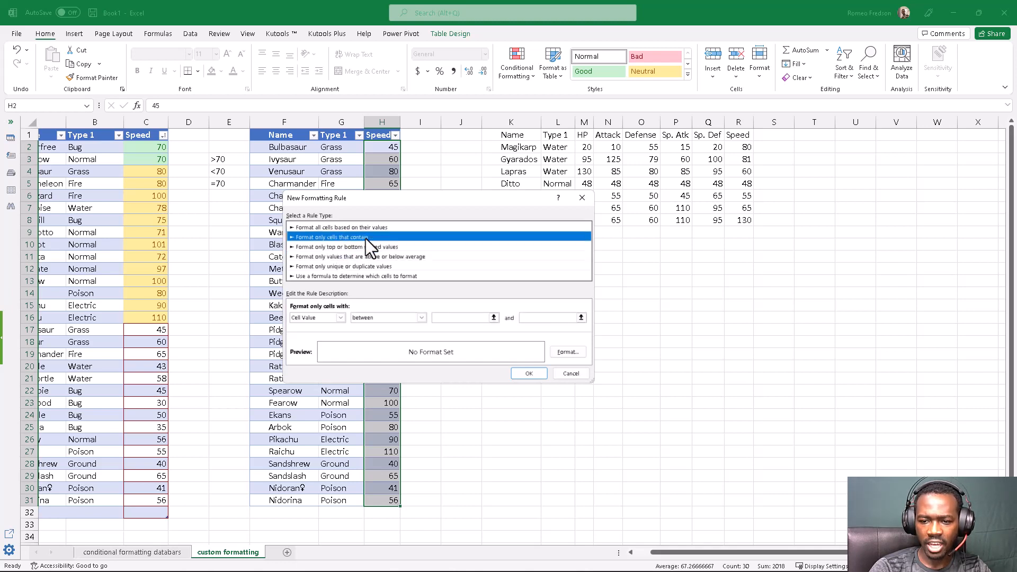
- Try the Specific Text condition, look at its comparison options, and return the condition to Cell Value
left_click(340, 317)
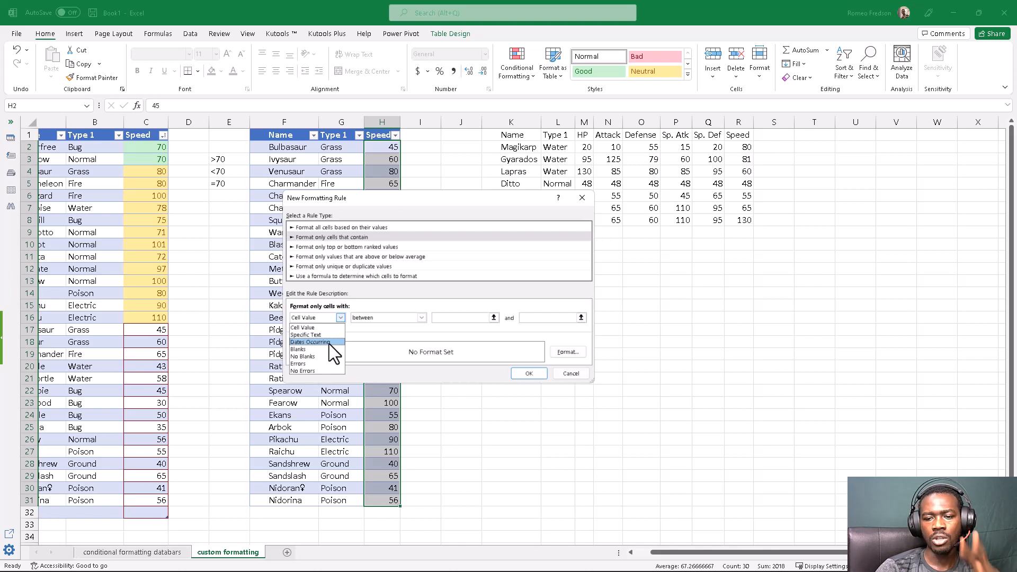
left_click(323, 336)
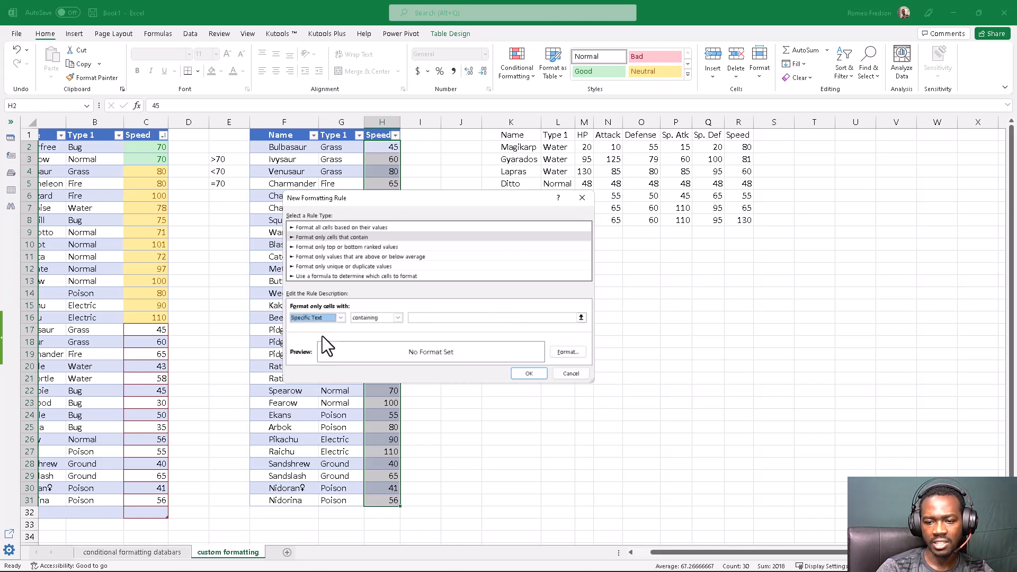
left_click_drag(361, 198, 482, 196)
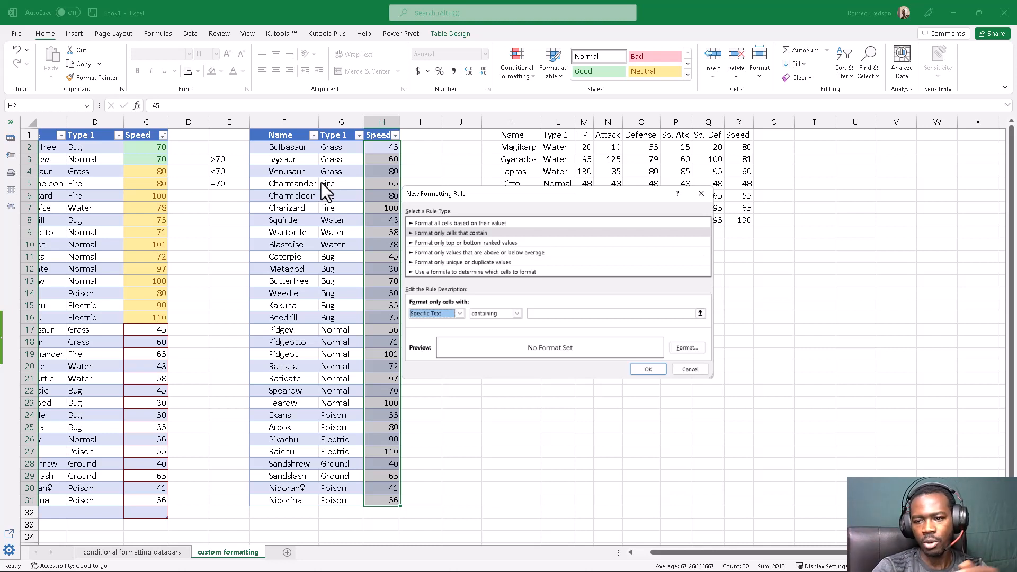
left_click_drag(273, 186, 217, 196)
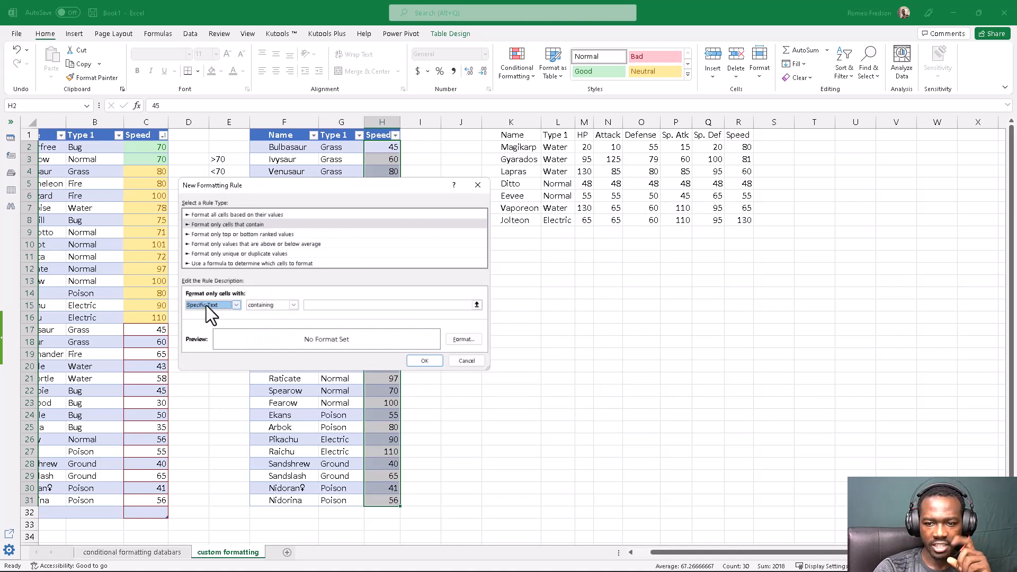
left_click(267, 306)
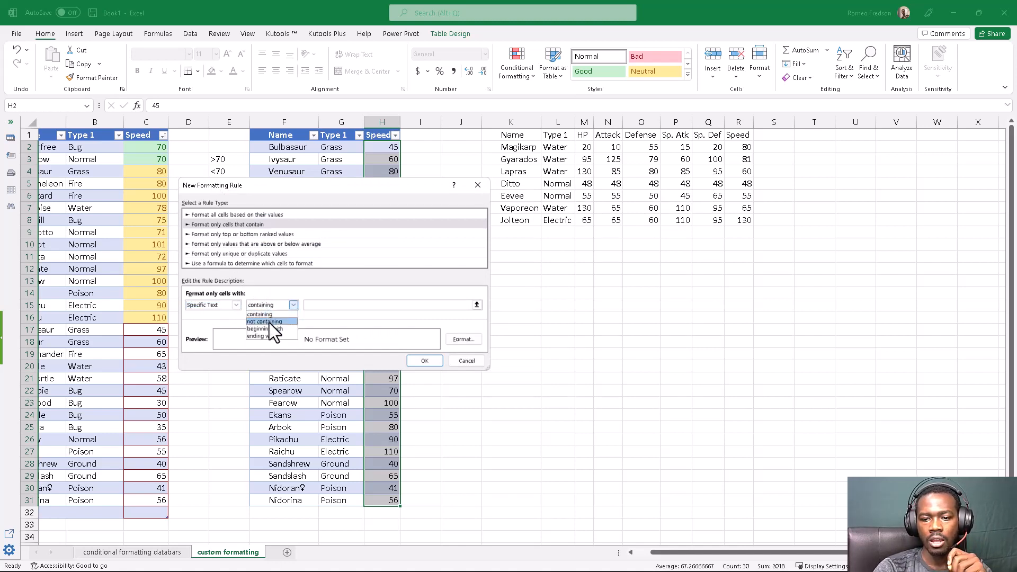
left_click(231, 304)
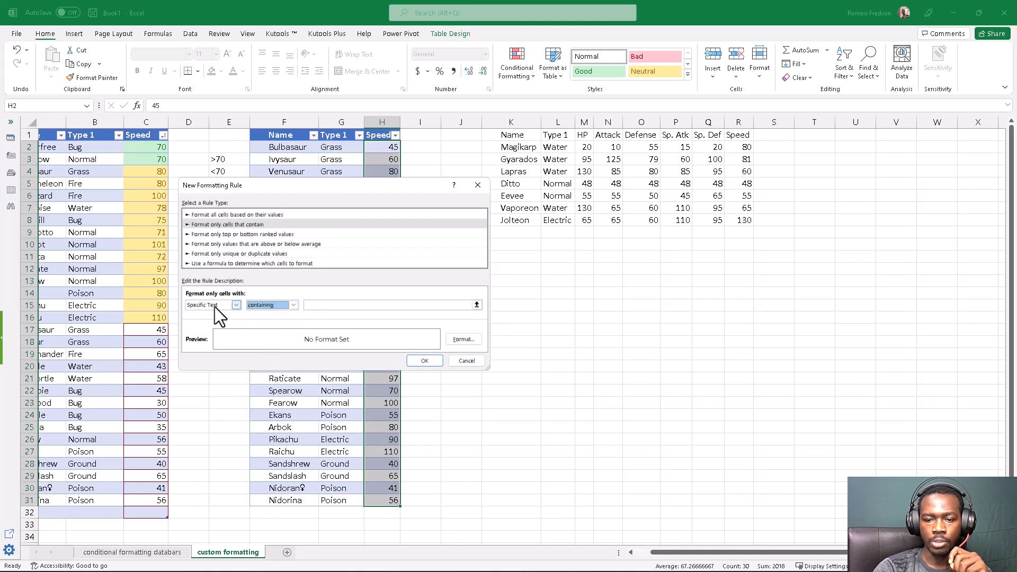
left_click(215, 306)
left_click(213, 315)
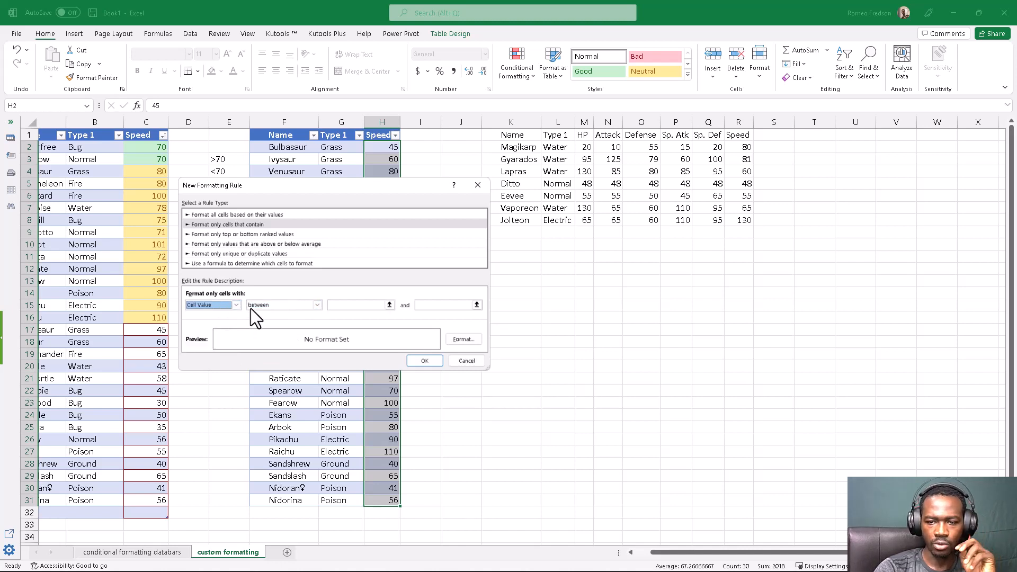
- Set the rule's condition to cell value greater than 70
left_click(268, 306)
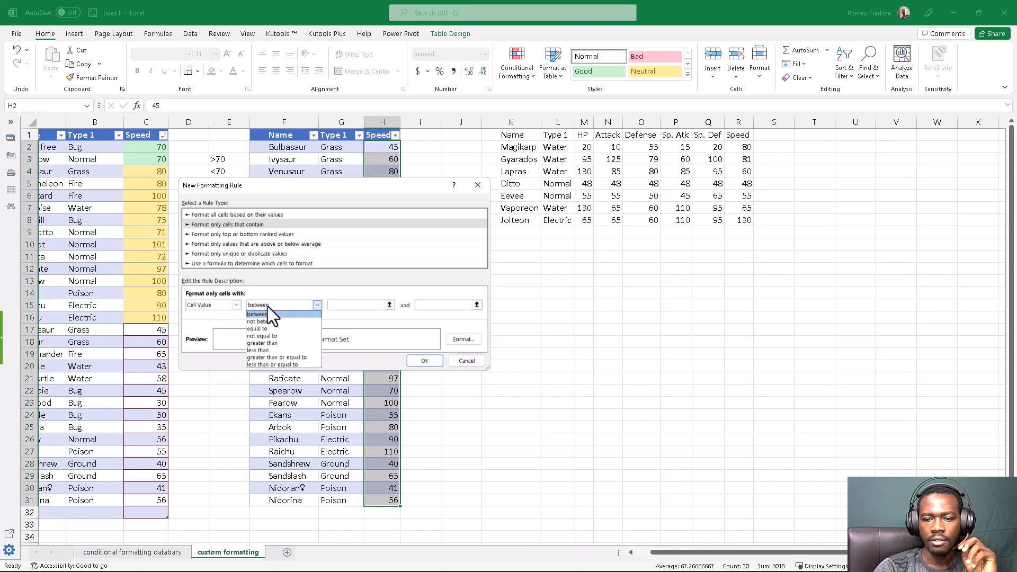
left_click(271, 344)
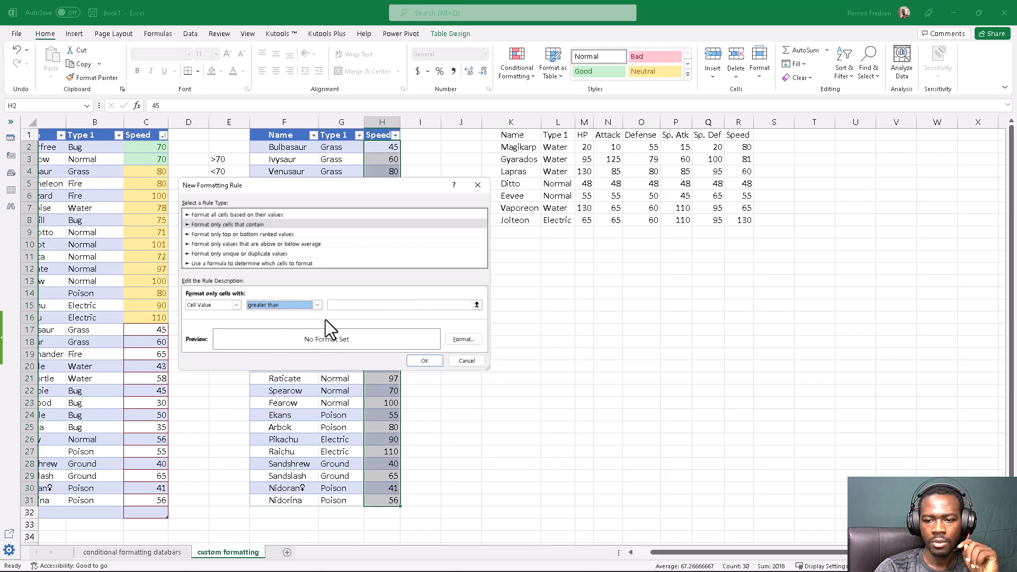
left_click(434, 307)
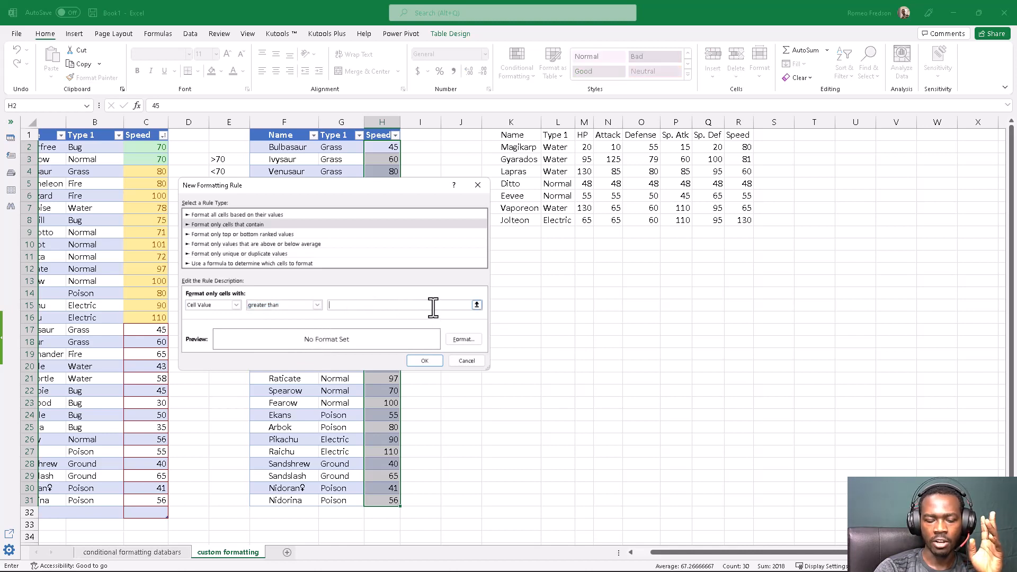
type("70")
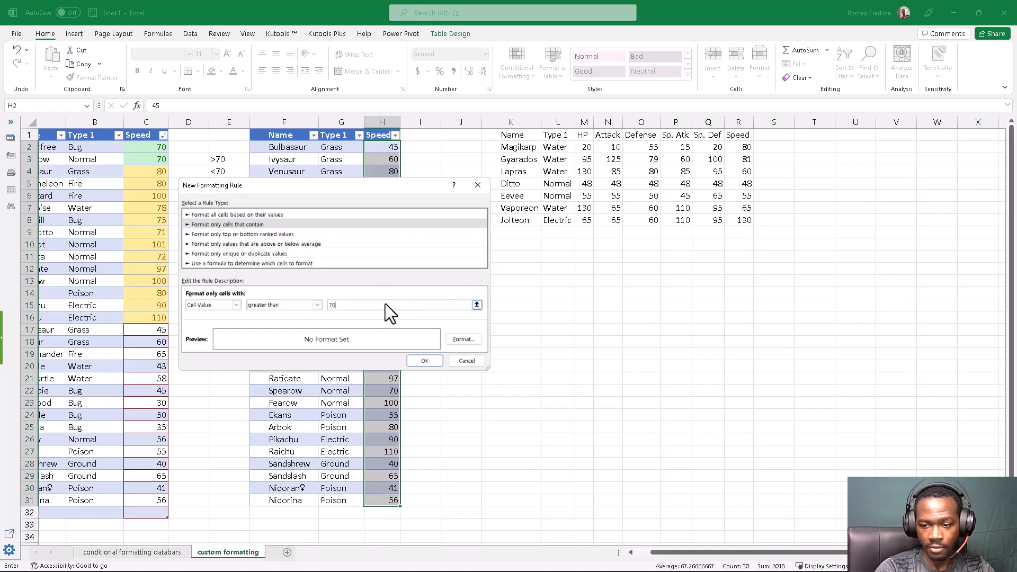
mouse_move(465, 321)
left_mouse_down()
mouse_move(428, 329)
mouse_move(459, 359)
mouse_move(483, 327)
mouse_move(459, 321)
mouse_move(469, 279)
left_mouse_up()
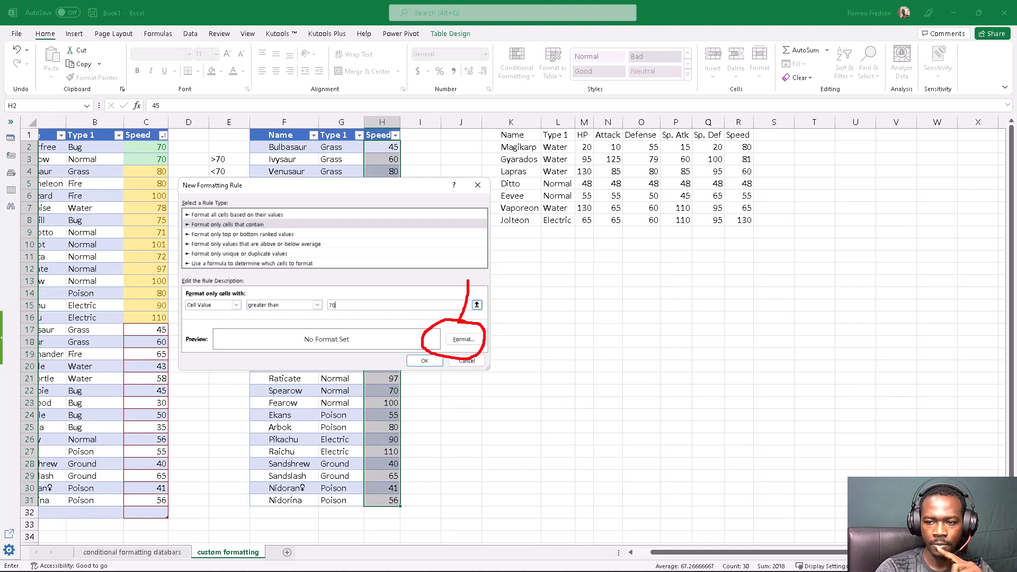
left_click_drag(453, 314, 460, 323)
left_click_drag(471, 313, 460, 323)
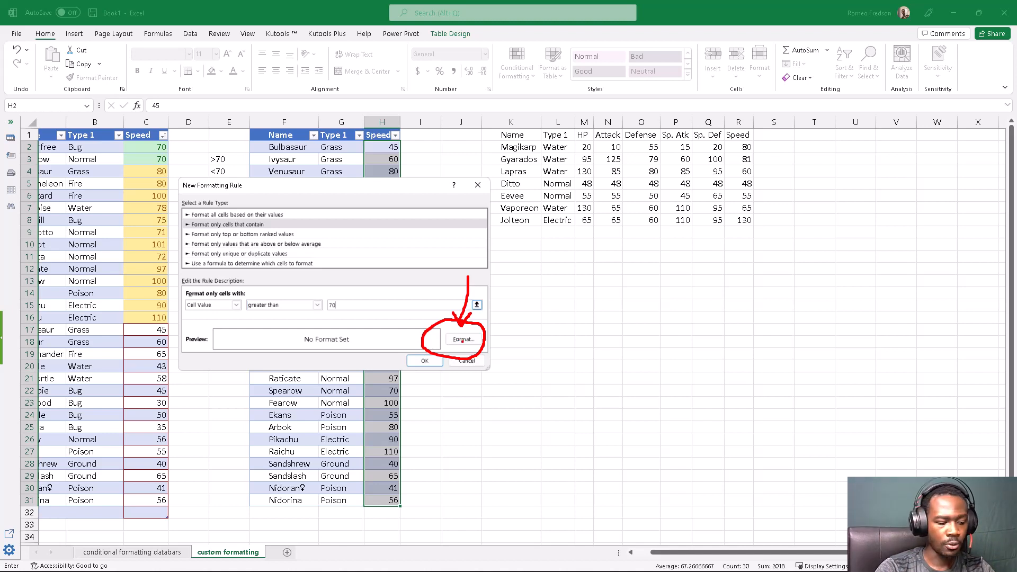
- Review the rule's number and underline format options, and set its font to bold in standard purple
left_click(462, 340)
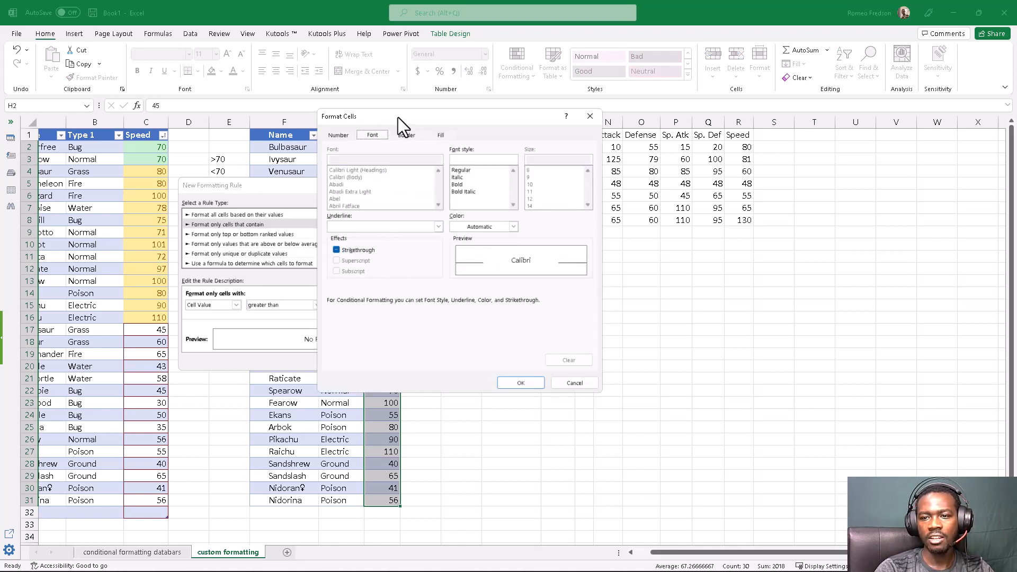
left_click_drag(399, 117, 346, 156)
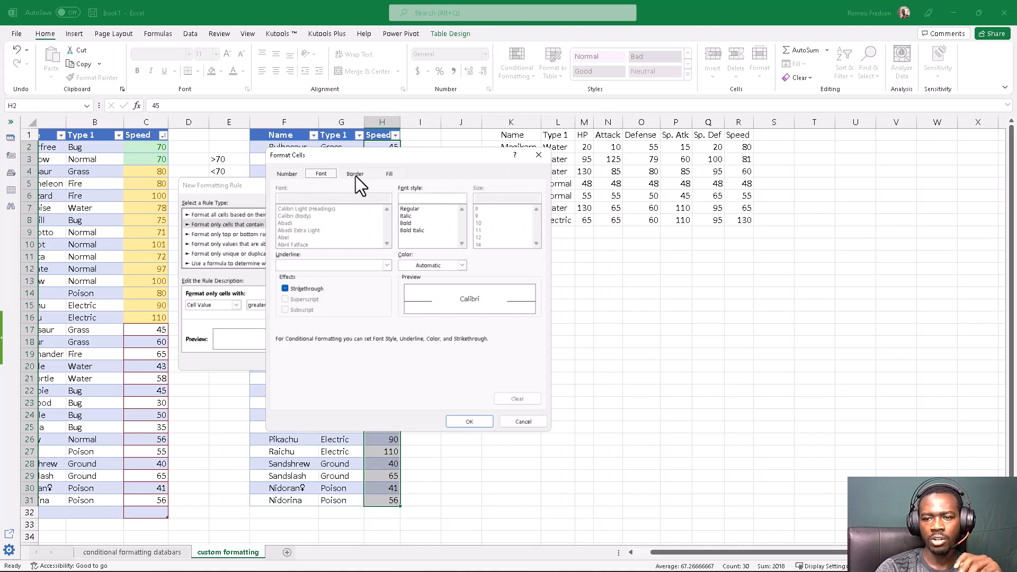
left_click(285, 175)
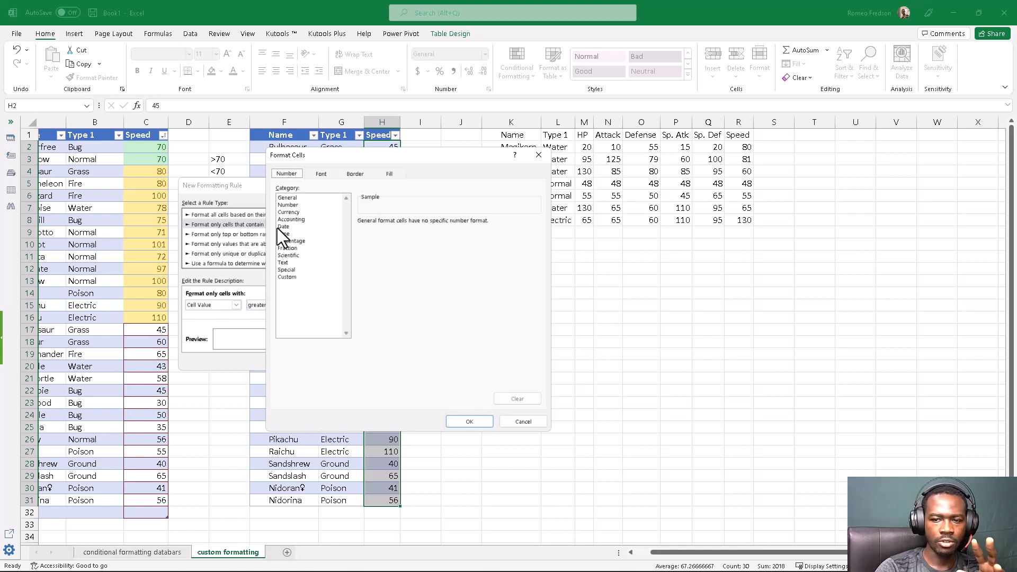
left_click(321, 174)
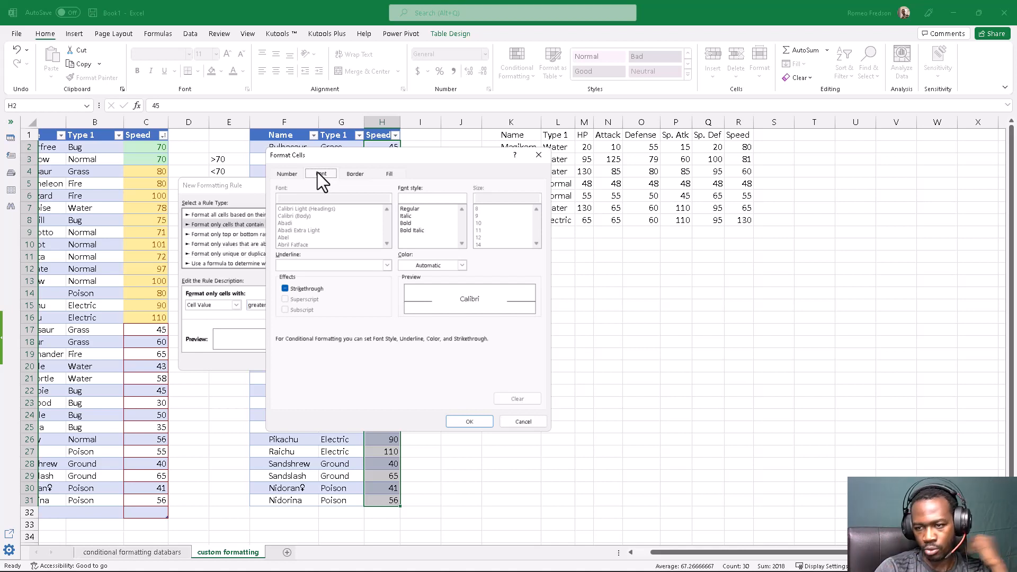
left_click(360, 265)
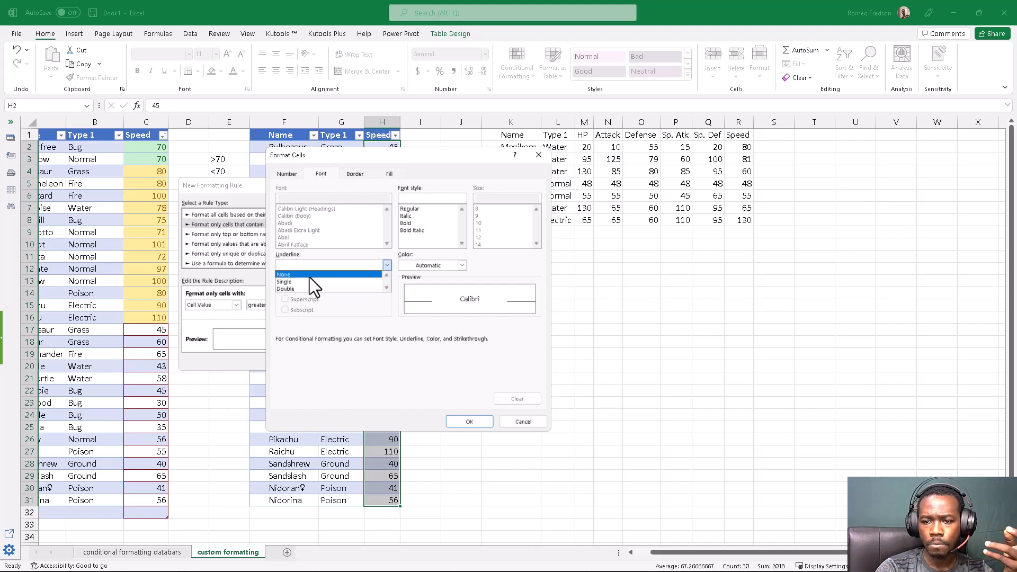
left_click(325, 175)
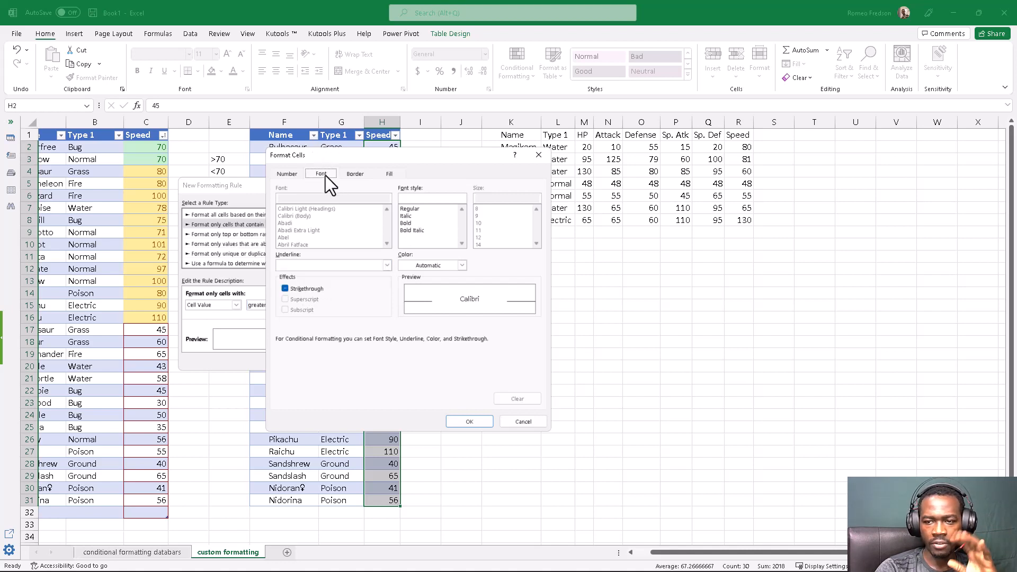
left_click(409, 223)
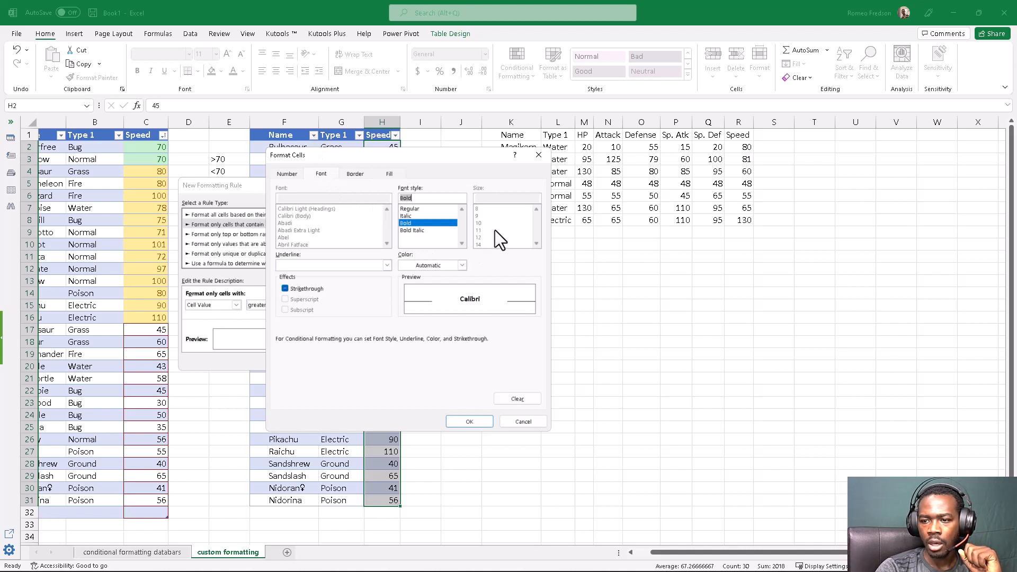
left_click(431, 266)
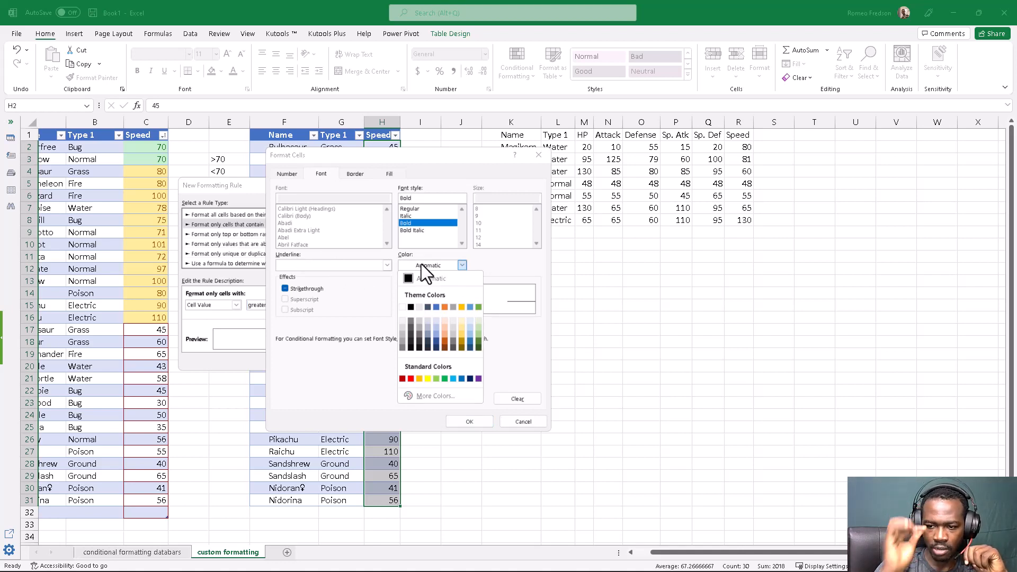
left_click(478, 379)
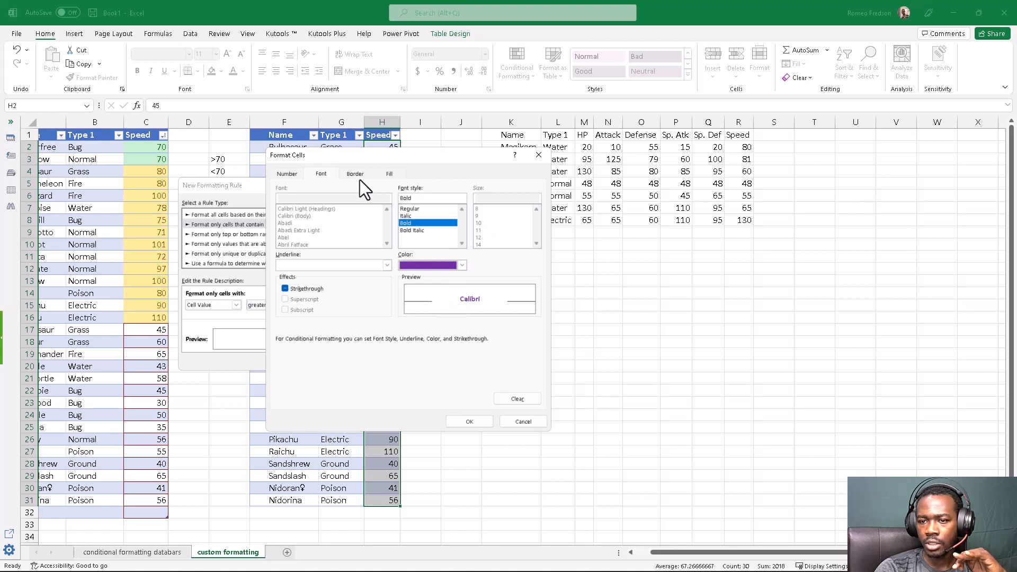
- Examine the additional background colors and the gradient fill effects in the rule's fill settings without applying any
left_click(378, 176)
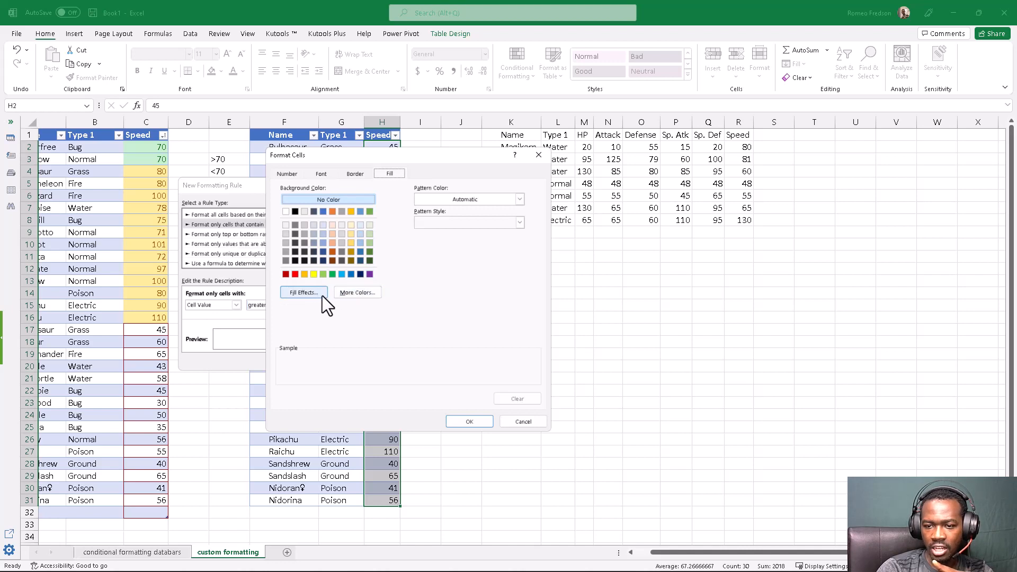
left_click(349, 294)
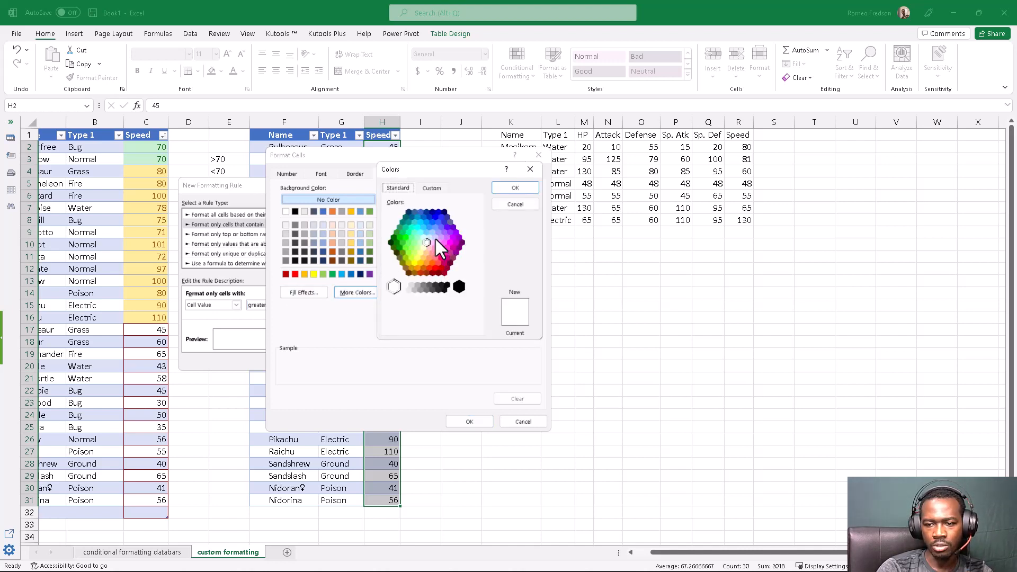
left_click(515, 204)
left_click(306, 292)
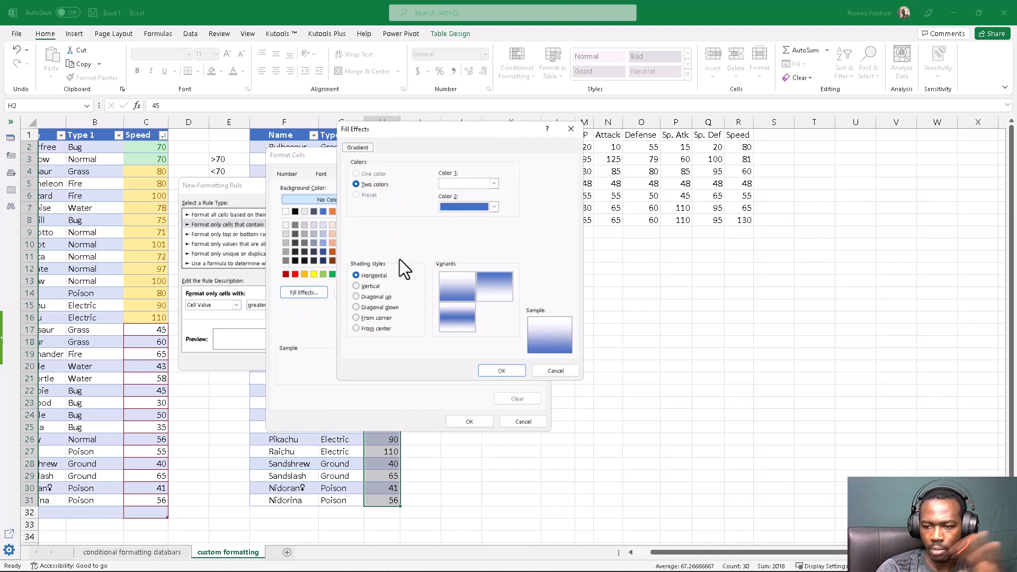
left_click(555, 369)
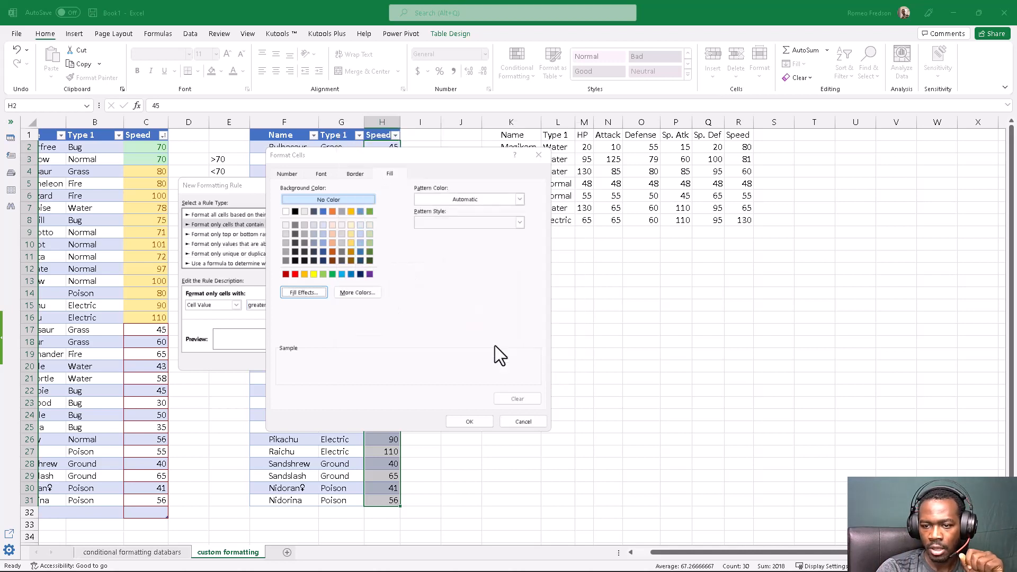
- Set the rule's background fill to a light bluish purple from the additional standard colors
left_click(361, 295)
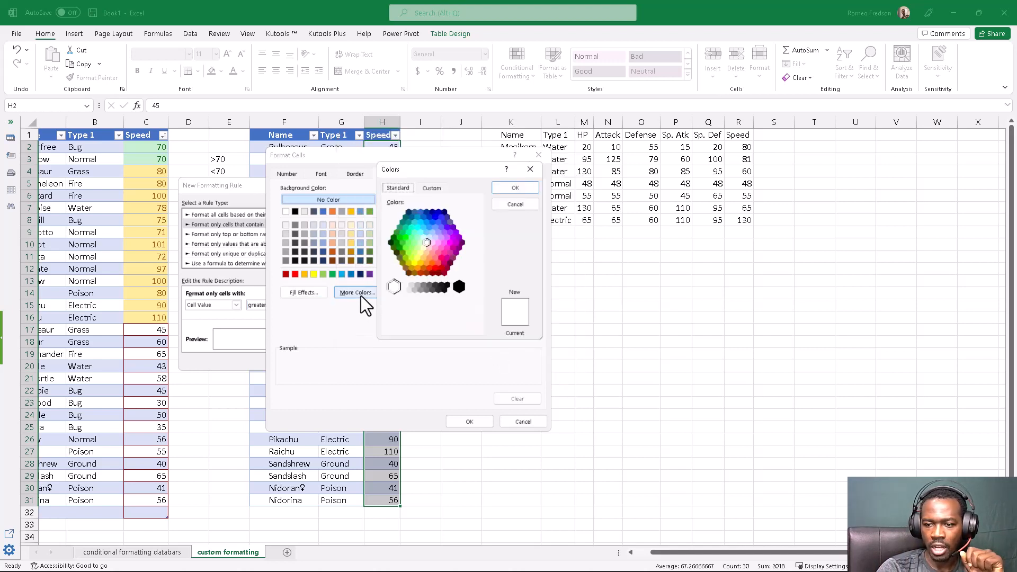
left_click(442, 237)
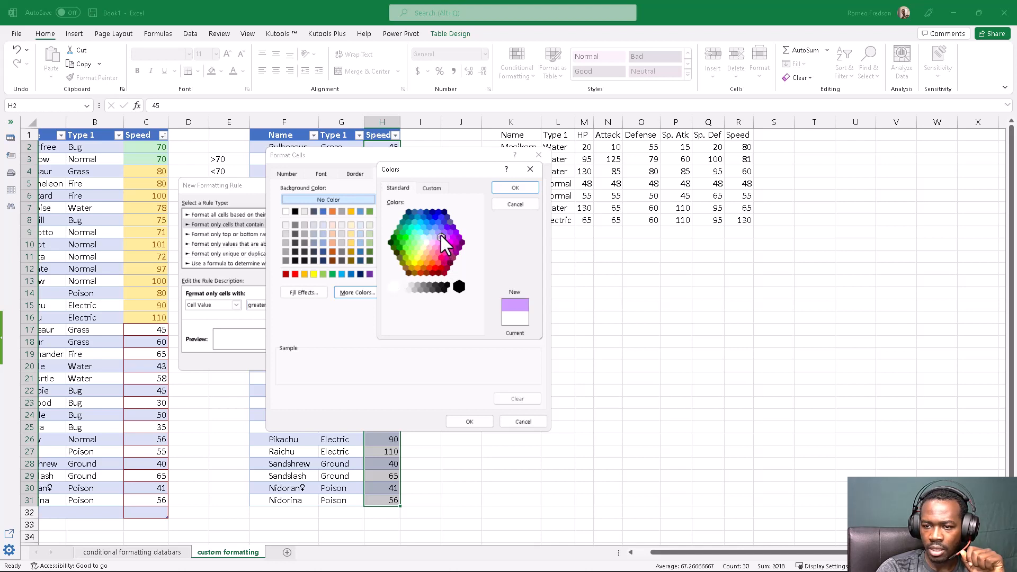
left_click(437, 231)
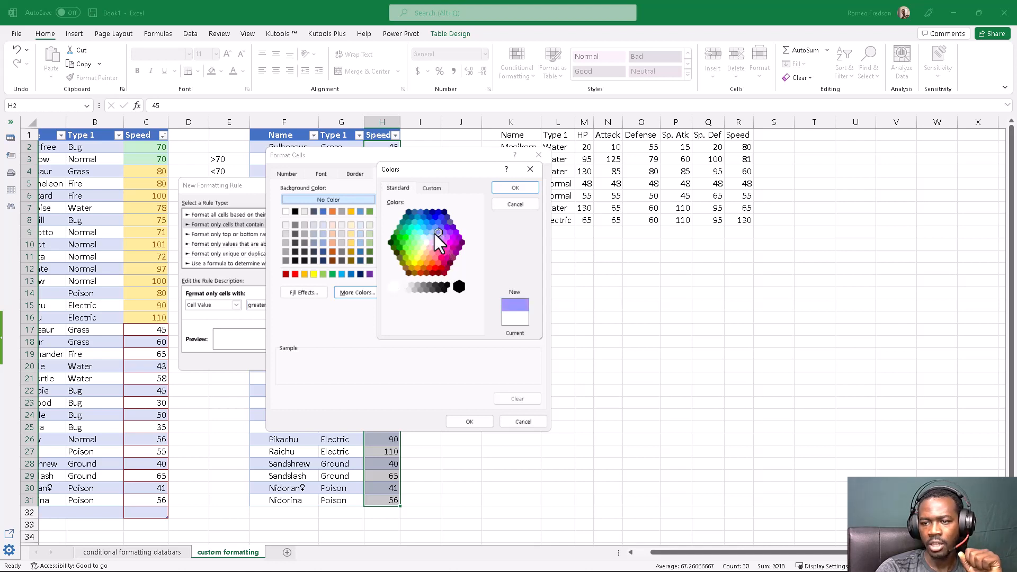
left_click(516, 188)
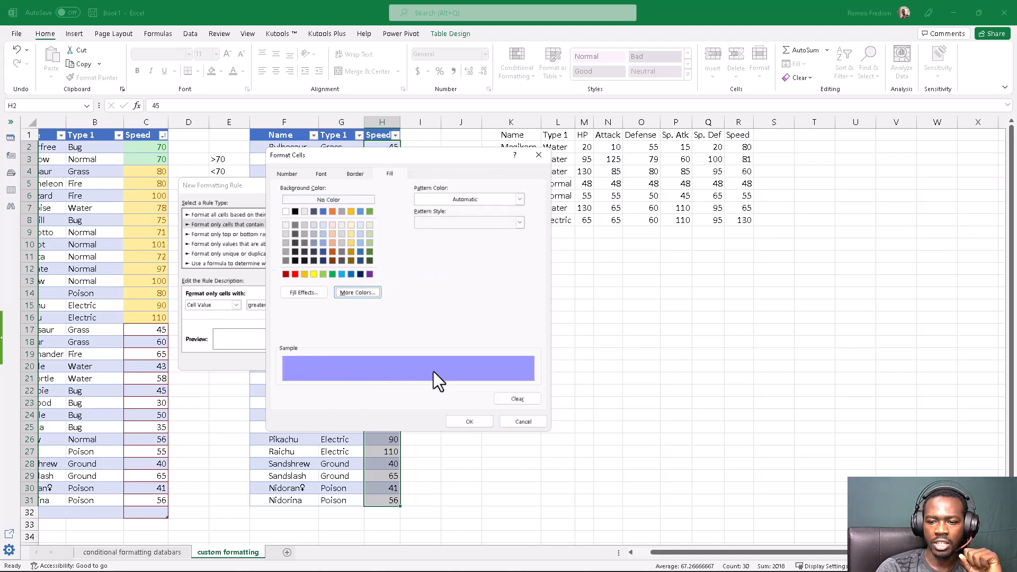
- Review the rule's font, border and fill settings, and apply the greater-than-70 rule to the second table's Speed column
left_click(322, 175)
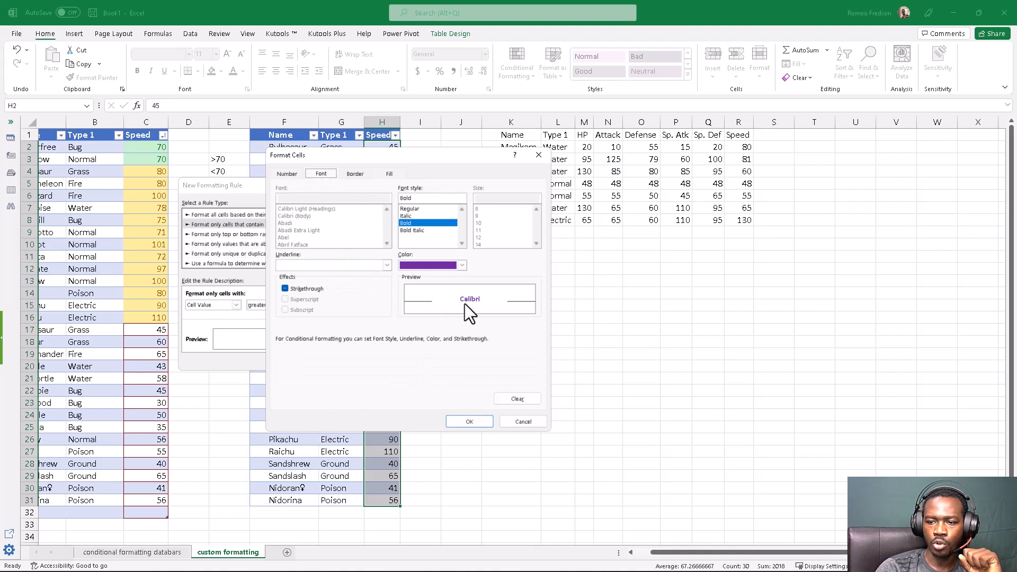
left_click(356, 175)
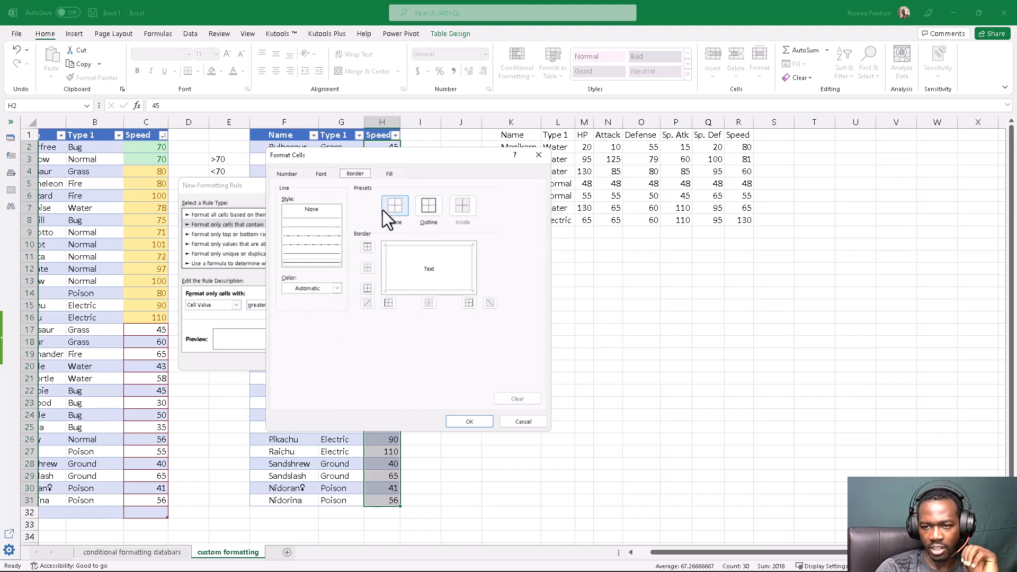
left_click(390, 175)
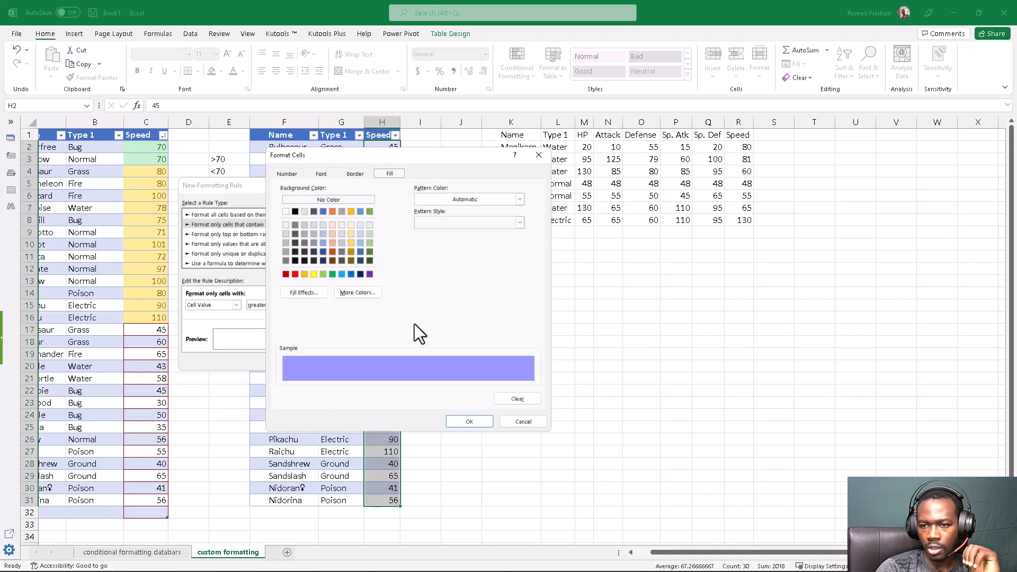
left_click(464, 421)
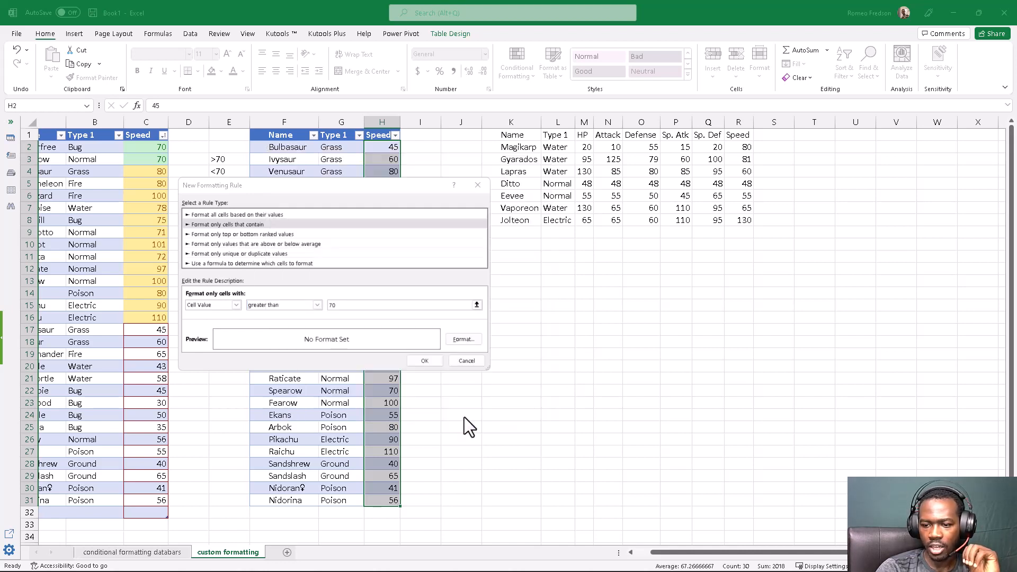
left_click(418, 363)
left_click(478, 366)
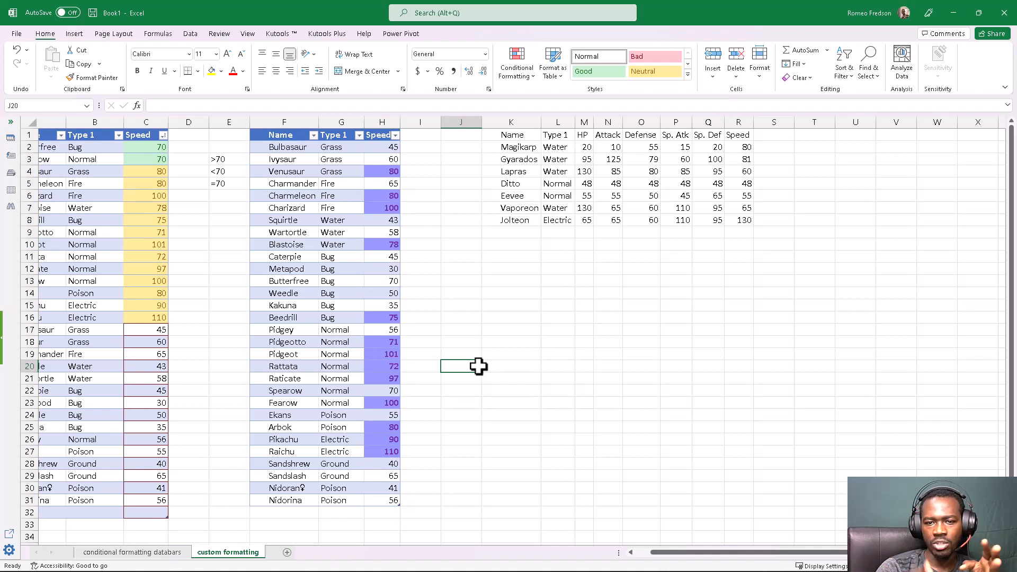
left_click_drag(180, 134, 136, 231)
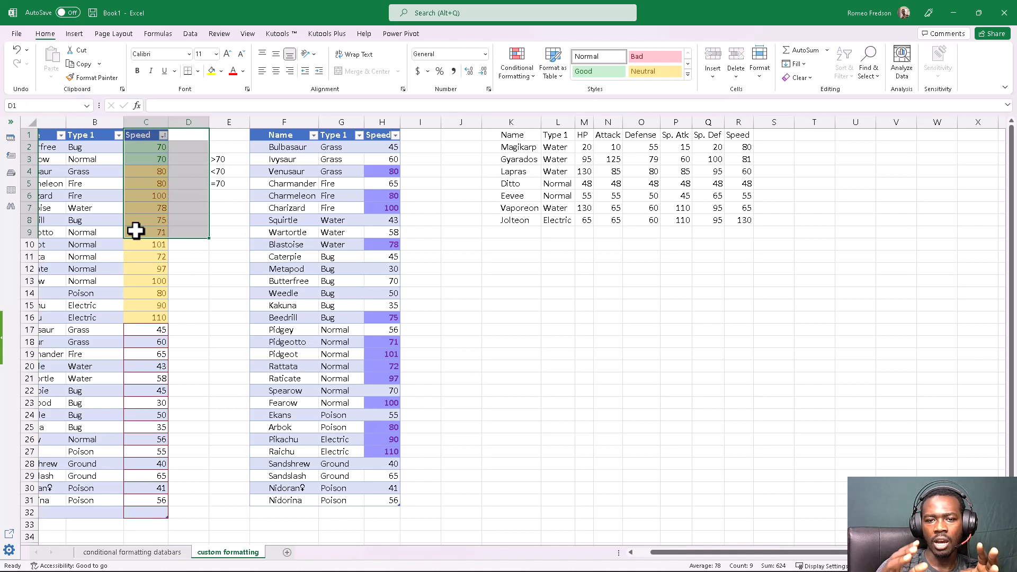
left_click(413, 237)
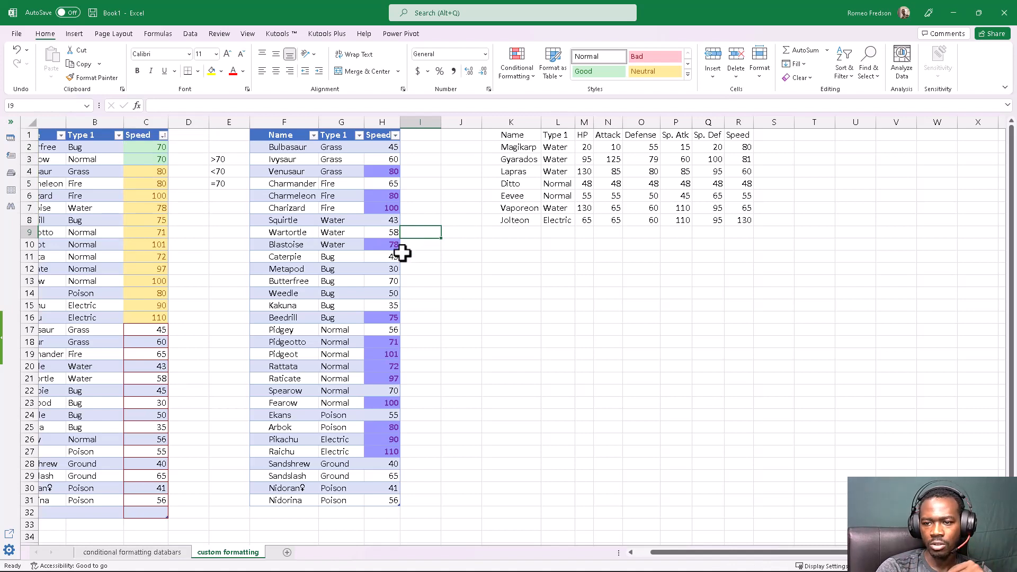
left_click(221, 171)
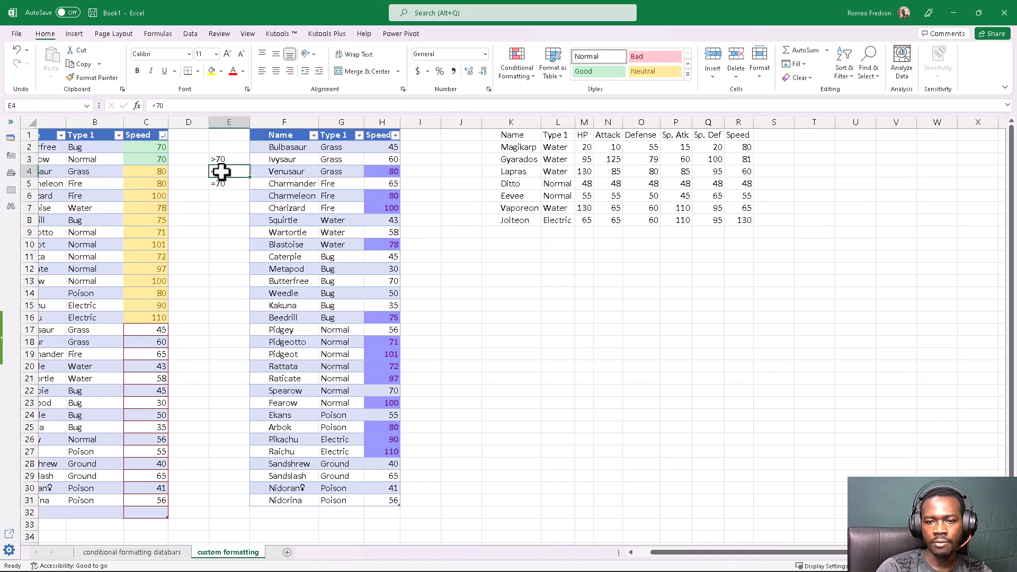
- Start another conditional formatting rule for Speed values H2:H31, using "Format only cells that contain" with the Cell Value condition
left_click(382, 130)
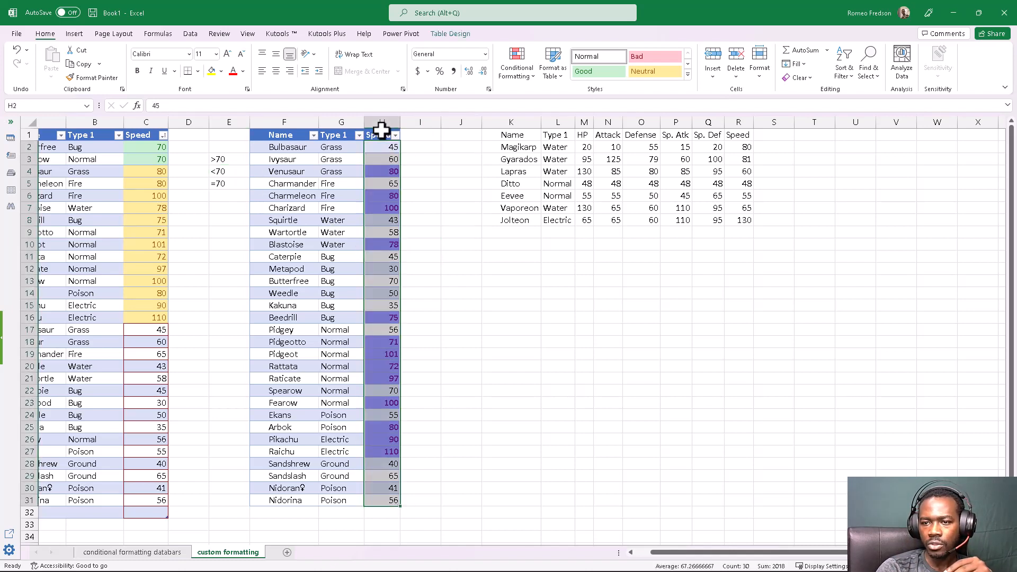
left_click(515, 70)
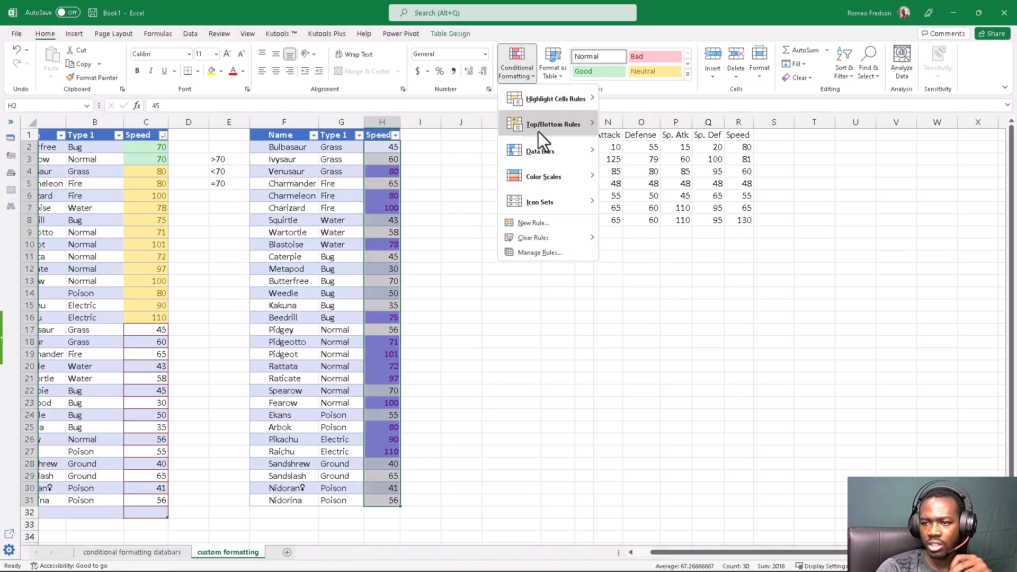
left_click(539, 221)
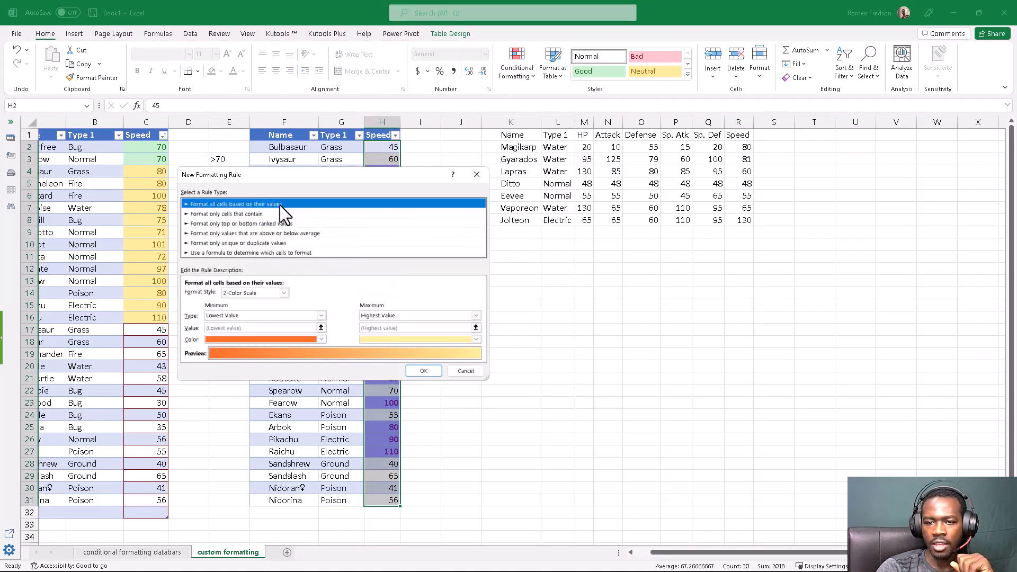
left_click(254, 214)
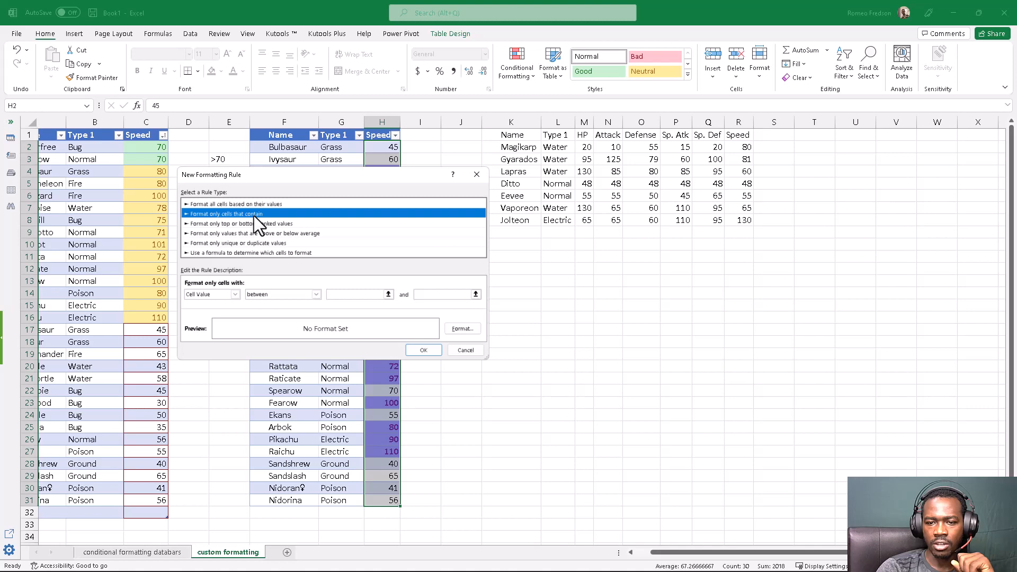
left_click(207, 294)
left_click(208, 303)
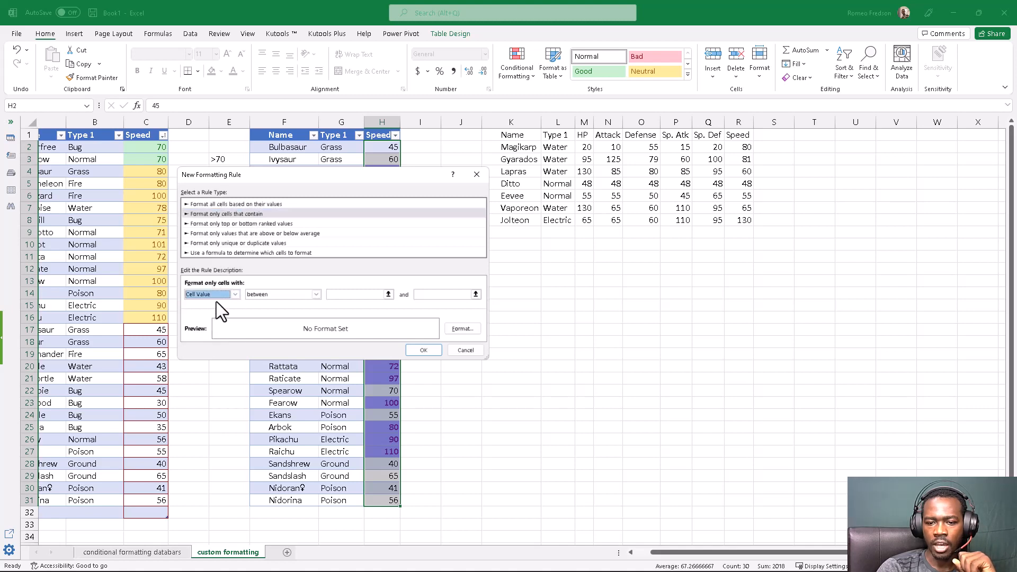
- Set the new rule's condition to cell value less than 70
left_click(278, 295)
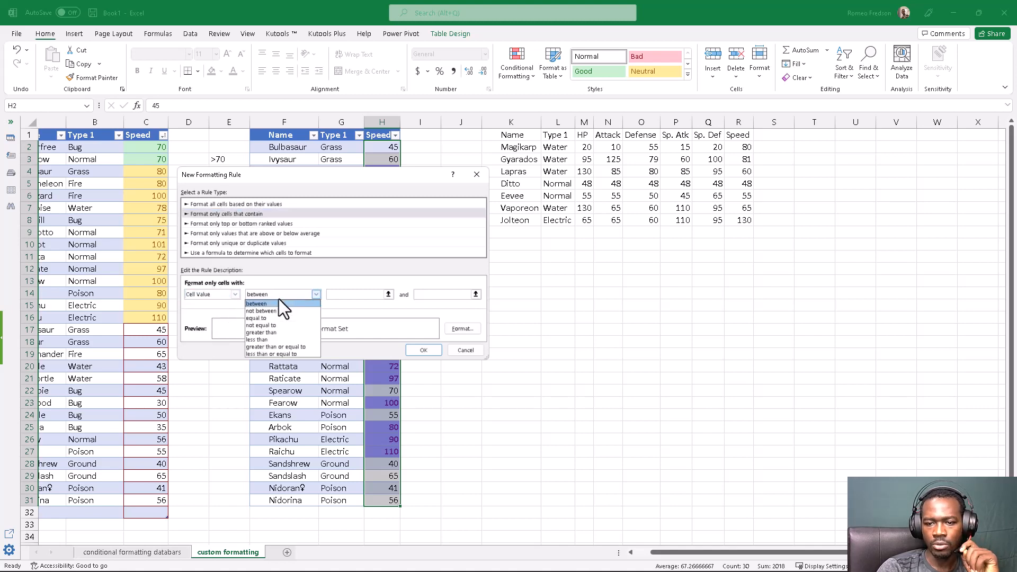
left_click(266, 339)
left_click(339, 294)
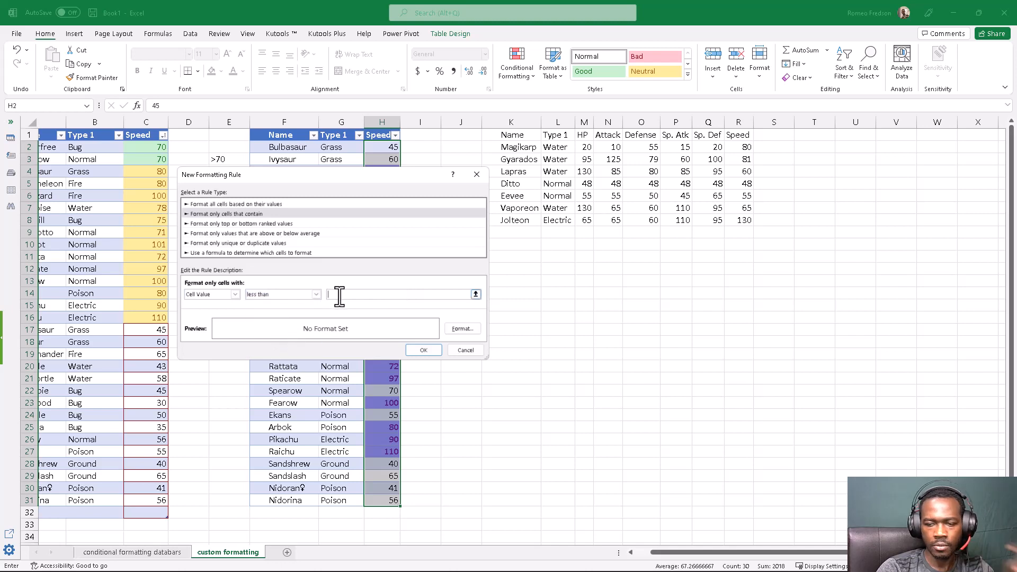
type("70")
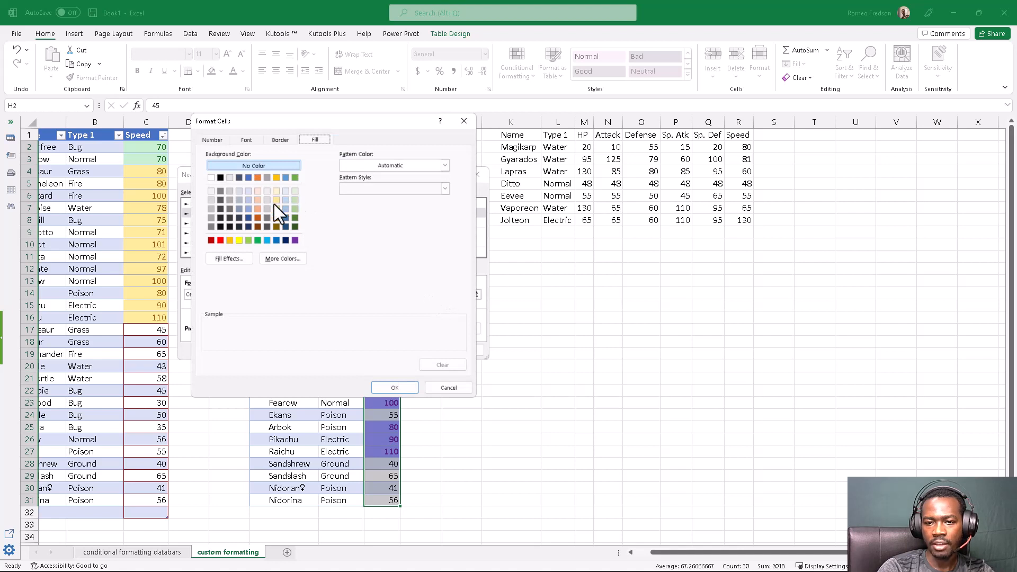
- Set the less-than-70 rule's background fill to a golden yellow from the additional standard colors
left_click(240, 242)
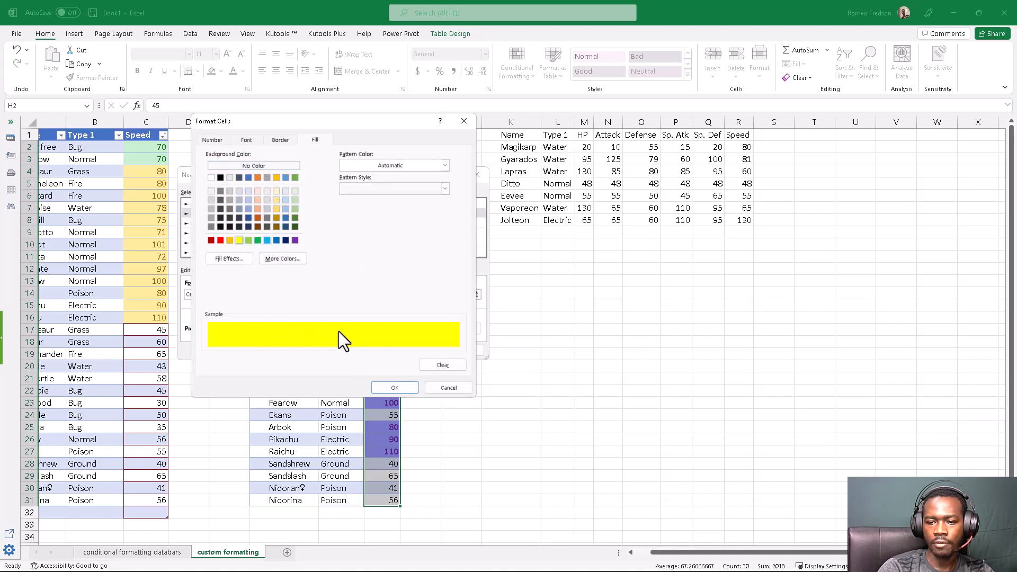
left_click(278, 258)
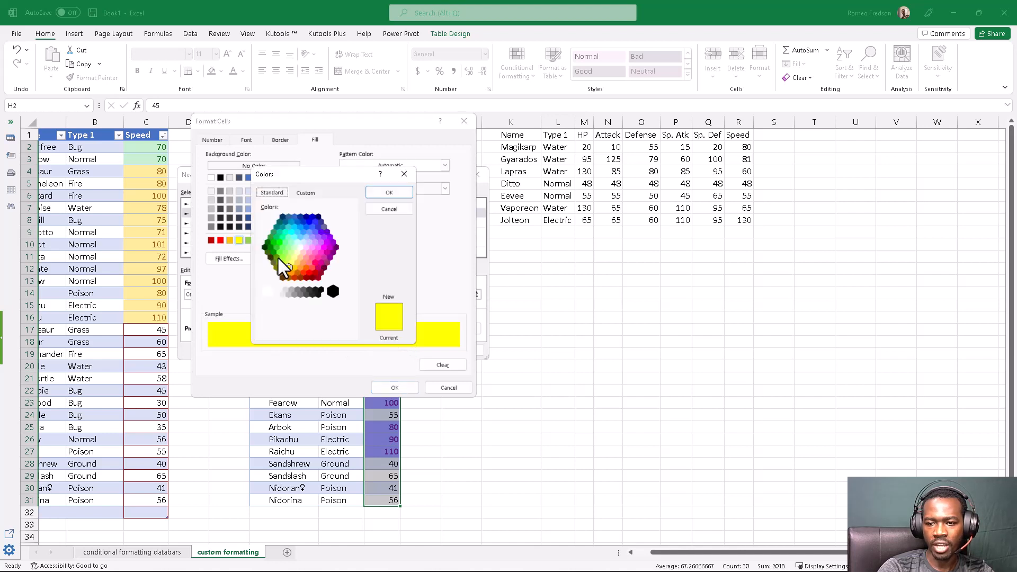
left_click(292, 272)
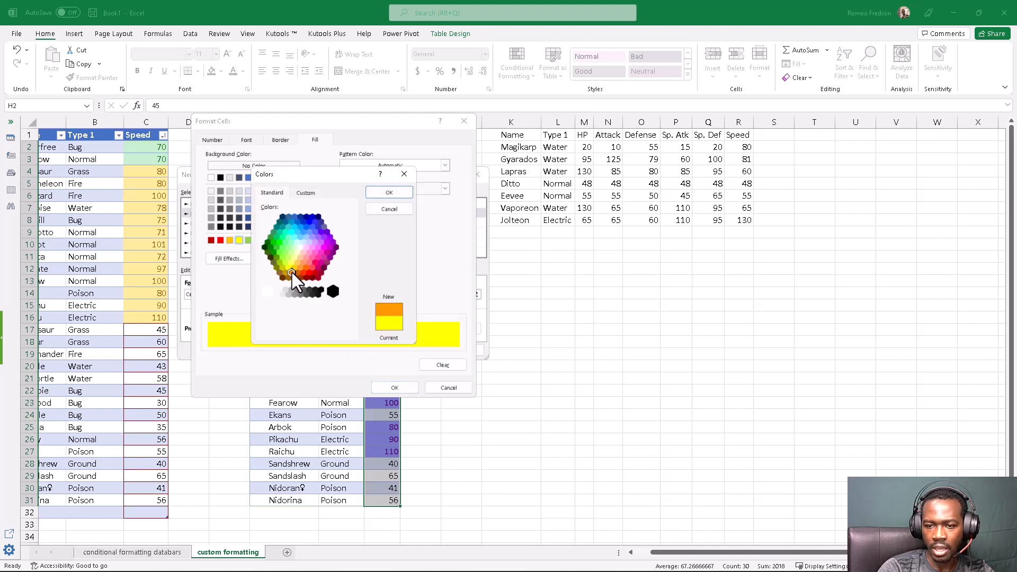
left_click(294, 267)
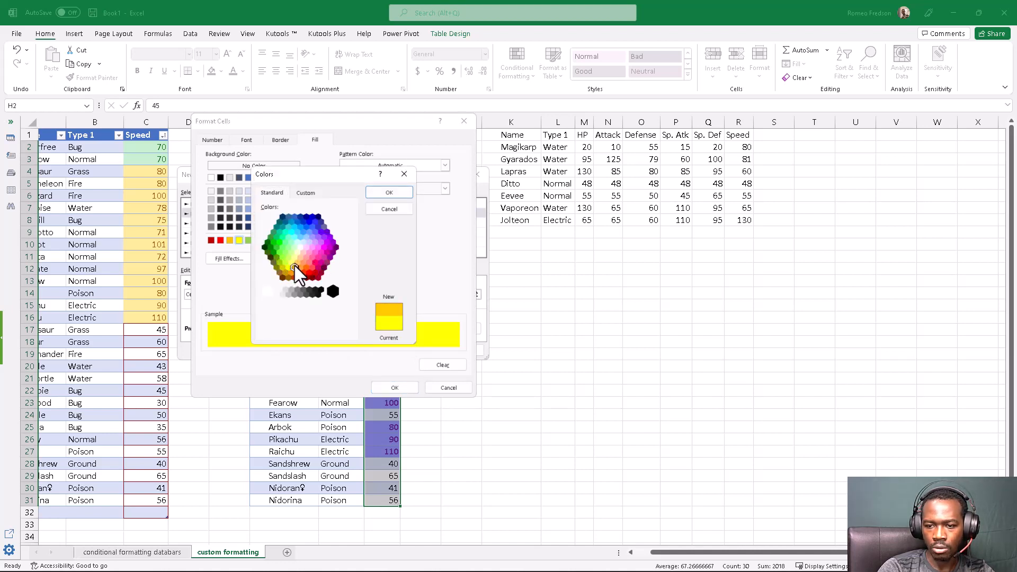
left_click(396, 193)
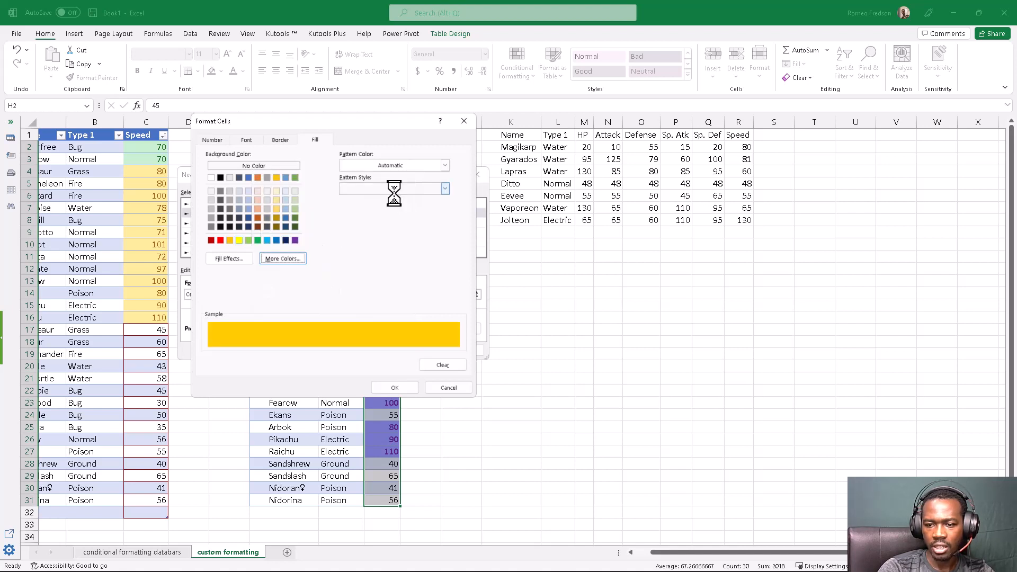
- Format the less-than-70 rule's font as bold in a dark orange theme color
left_click(249, 141)
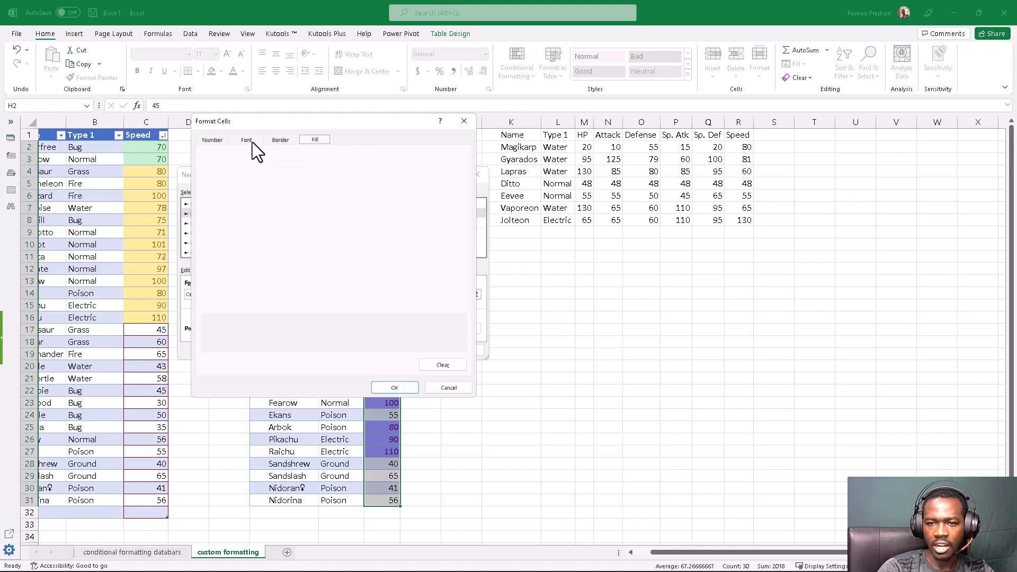
left_click(363, 233)
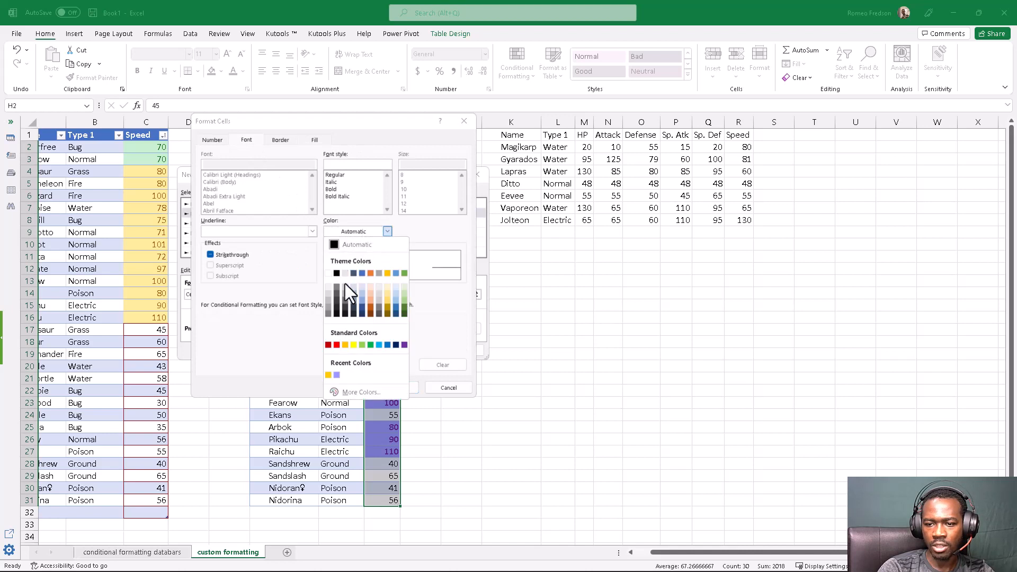
left_click(370, 301)
left_click(371, 233)
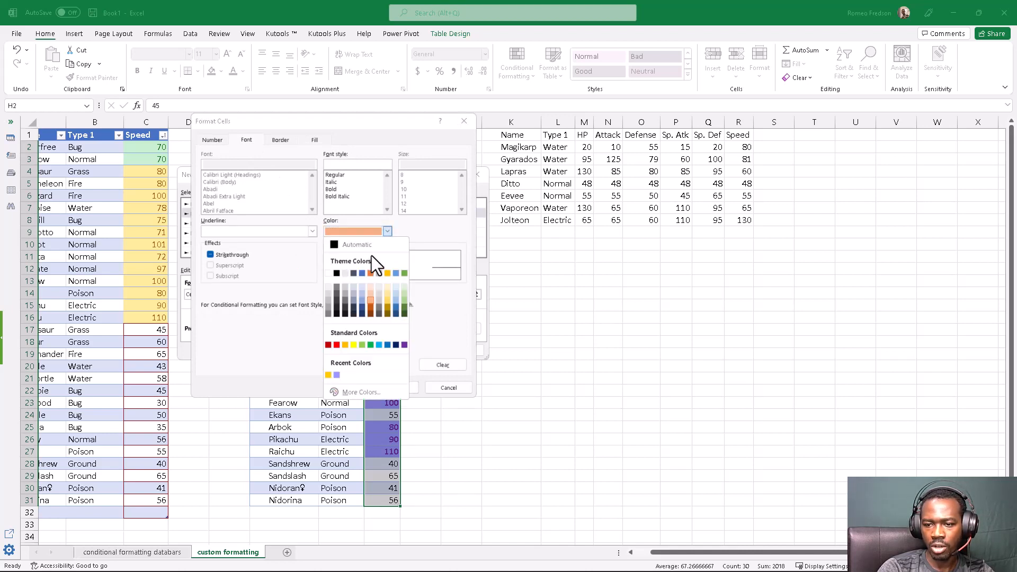
left_click(370, 308)
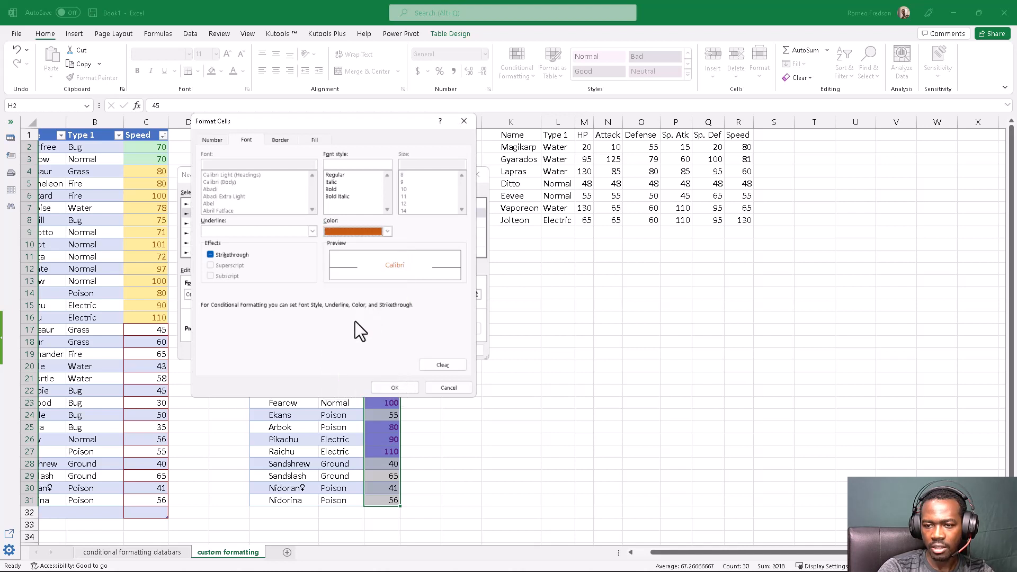
left_click(335, 189)
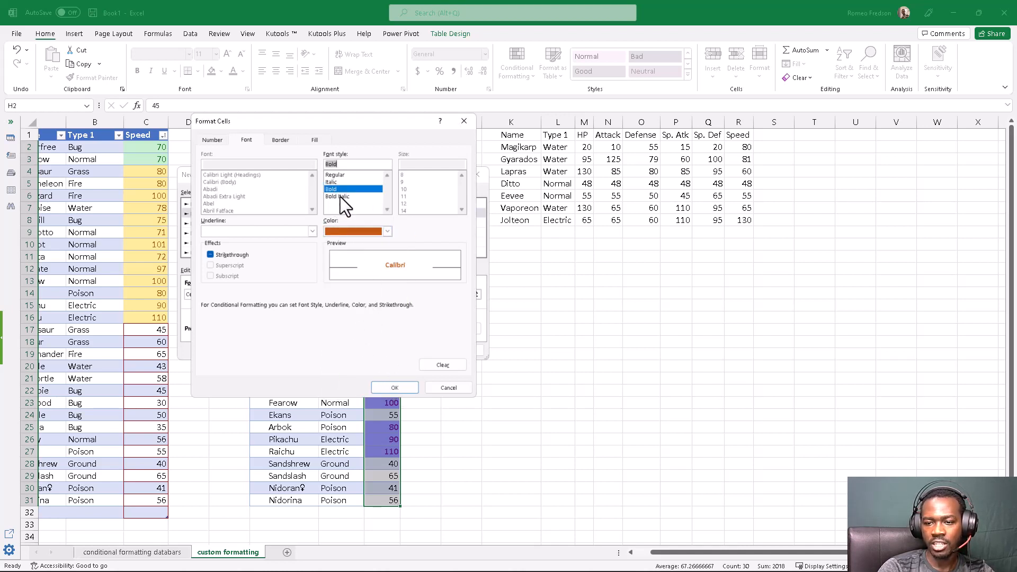
- Confirm the formatting and apply the less-than-70 rule to the second table's Speed column
left_click(394, 388)
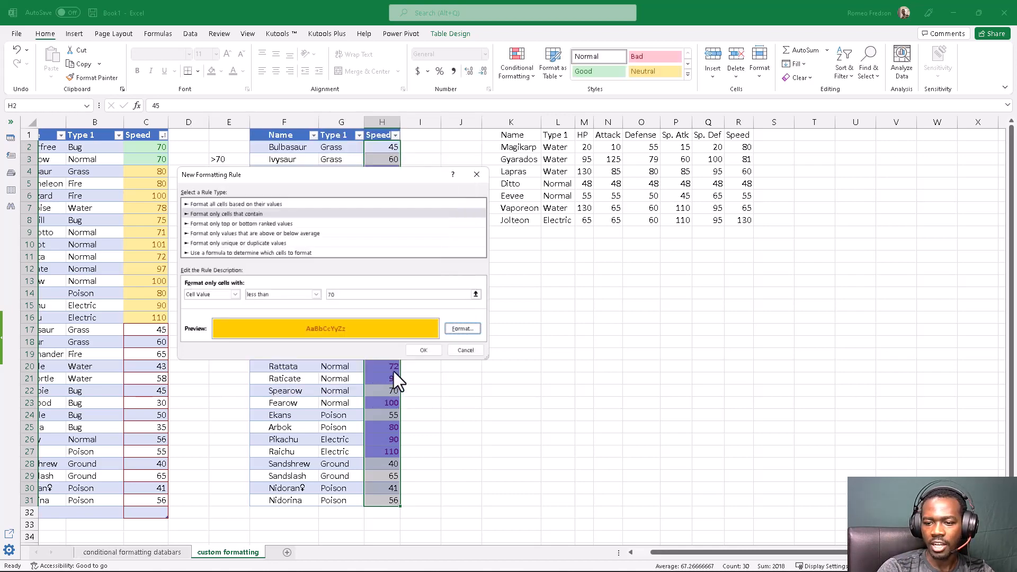
left_click(425, 350)
left_click(465, 348)
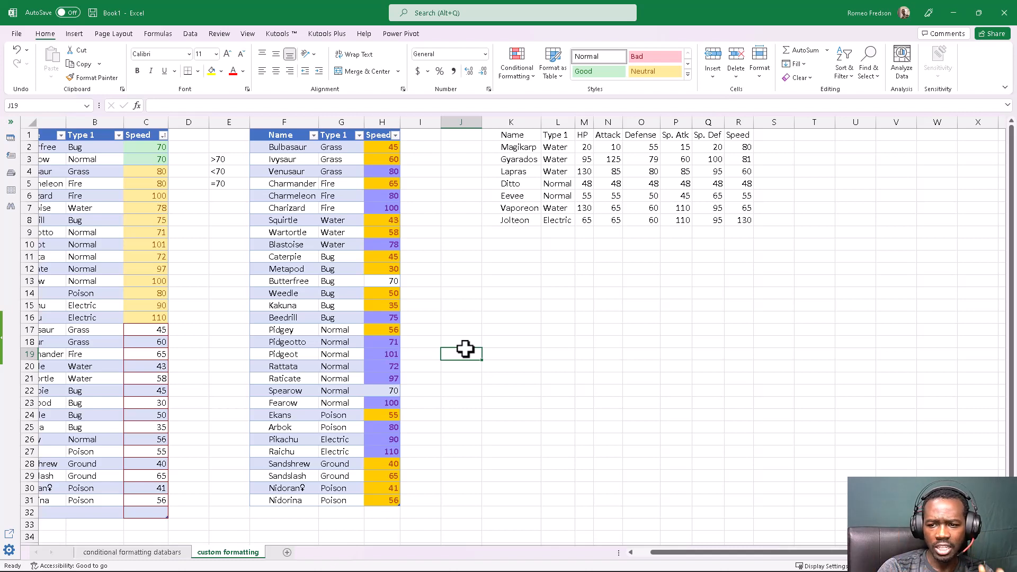
- Check the second table's Speed cells for Butterfree (H13) and Spearow (H22) against the two applied rules
left_click(385, 390)
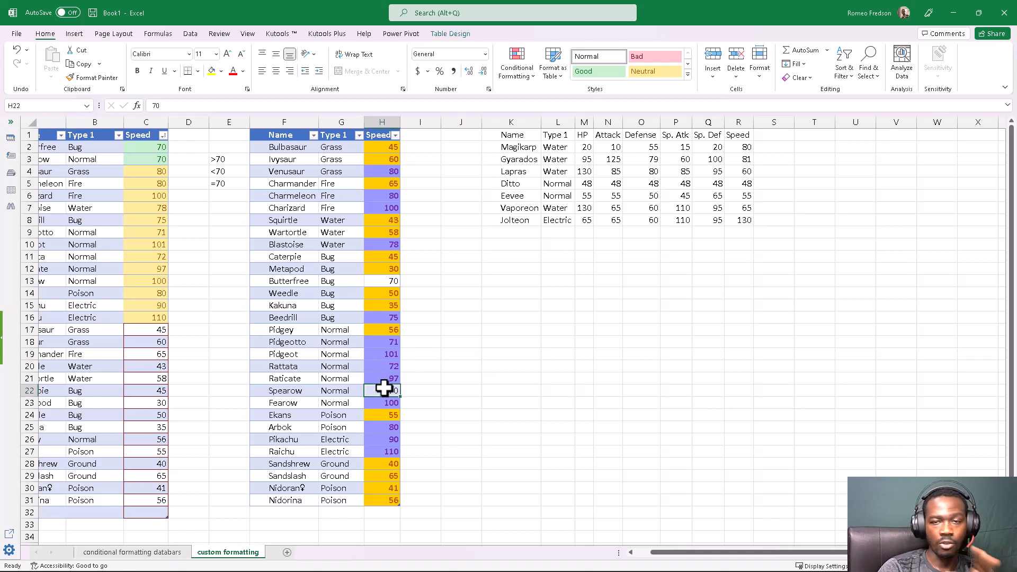
left_click(380, 281)
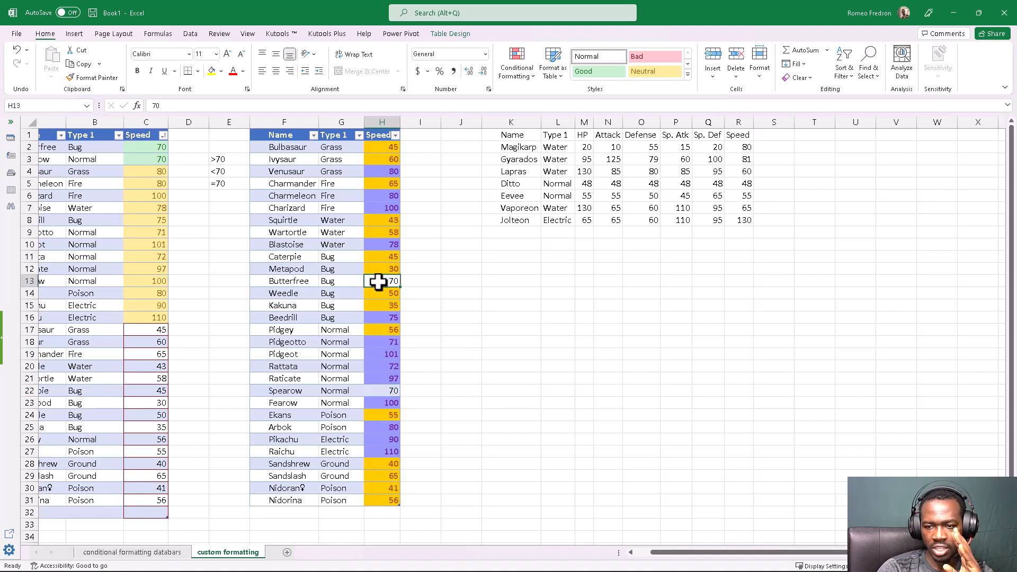
left_click(386, 388)
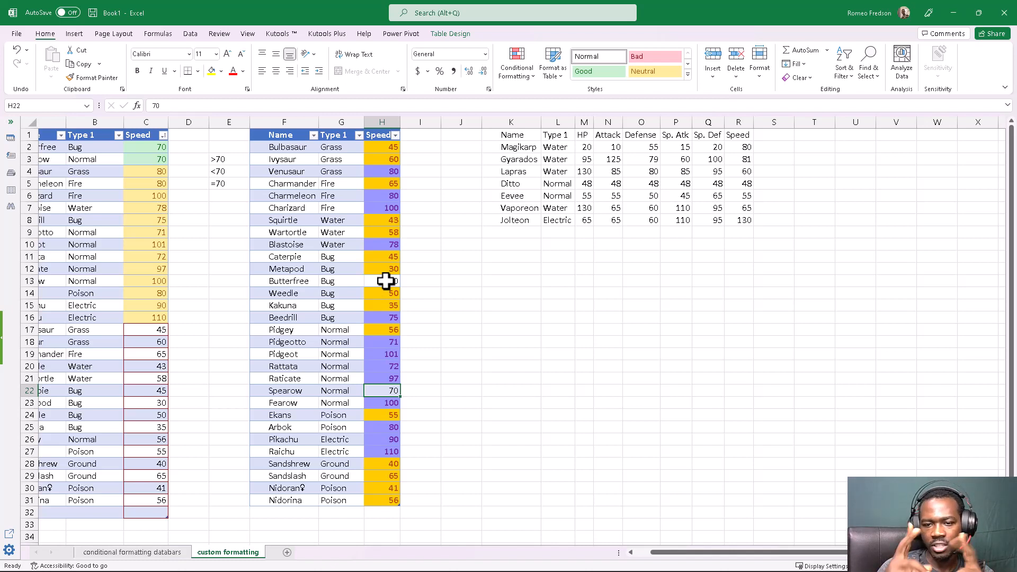
left_click(431, 281)
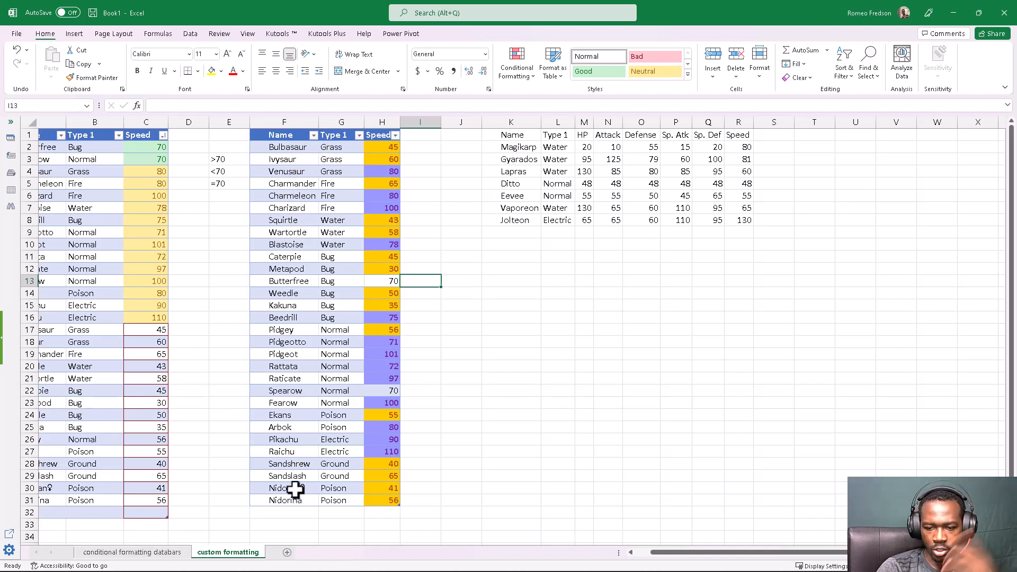
left_click(290, 452)
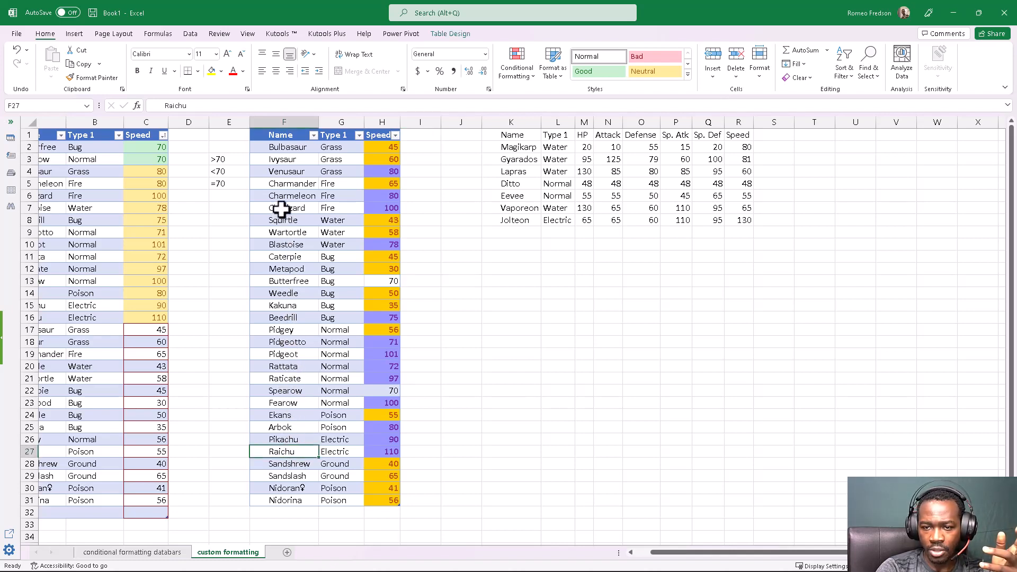
left_click(343, 173)
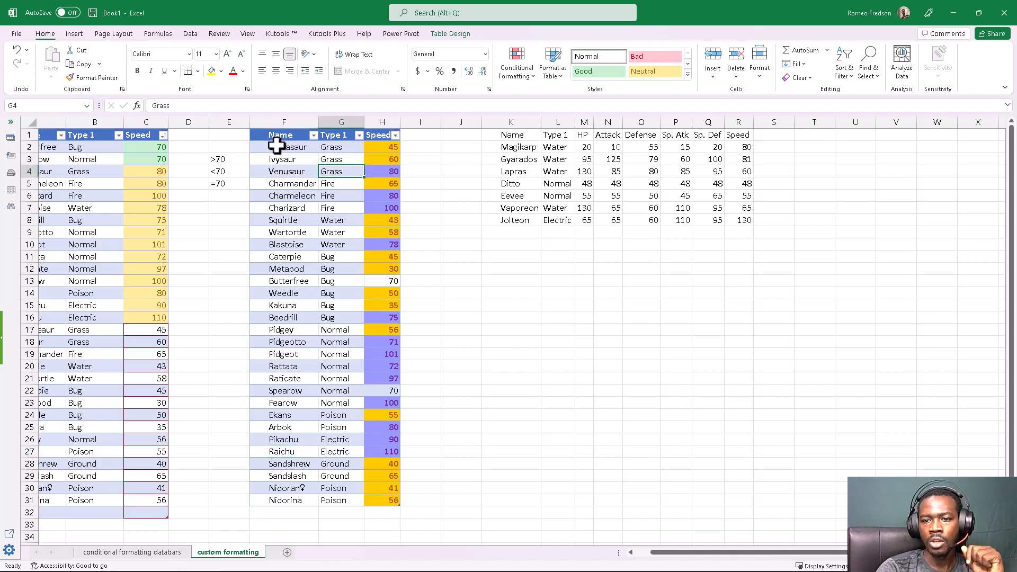
- Start a new conditional formatting rule for the second table's Type 1 values G2:G31, using "Format only cells that contain"
left_click_drag(271, 147, 339, 147)
left_click(521, 69)
mouse_move(525, 126)
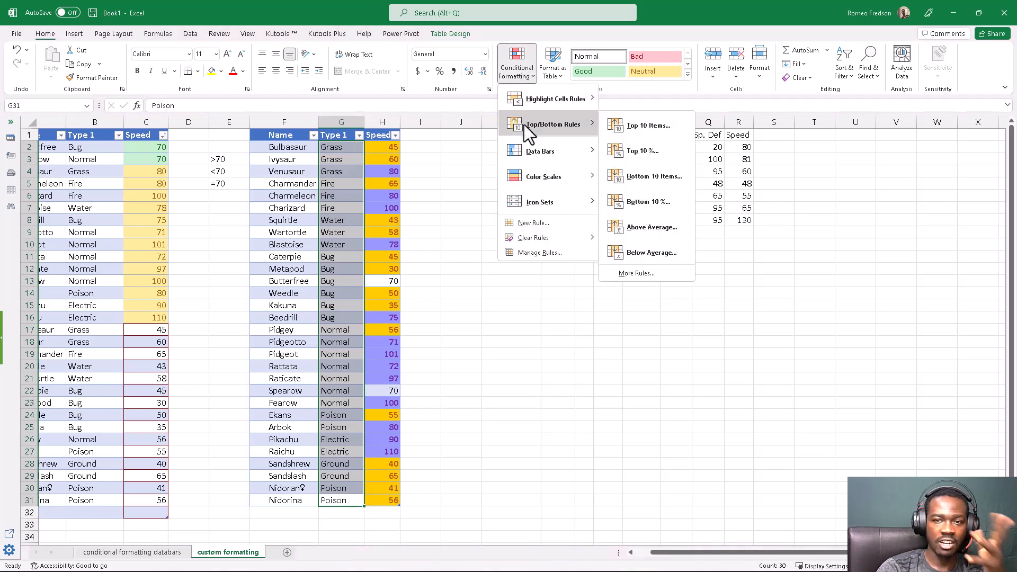
left_click(533, 224)
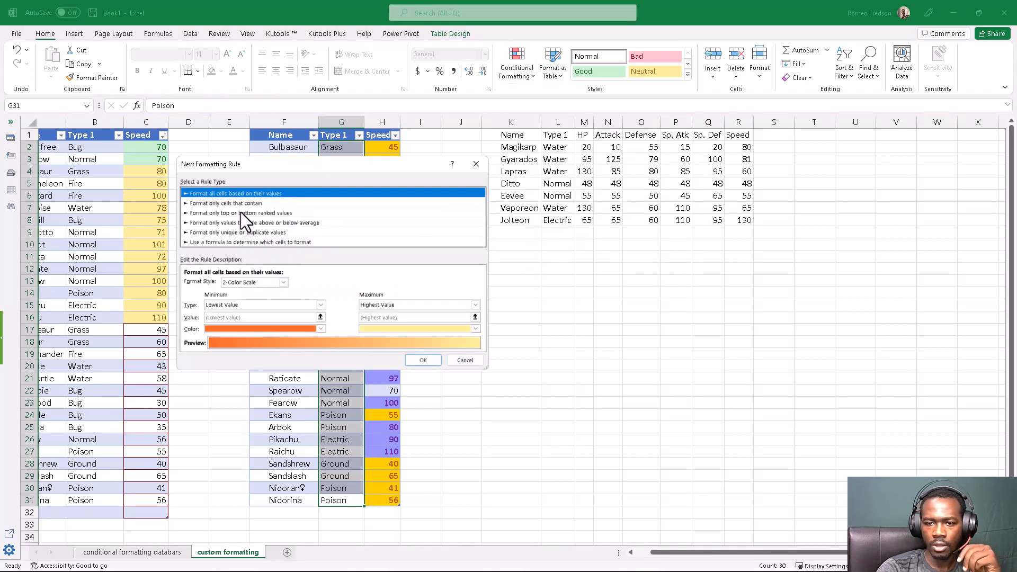
left_click(241, 203)
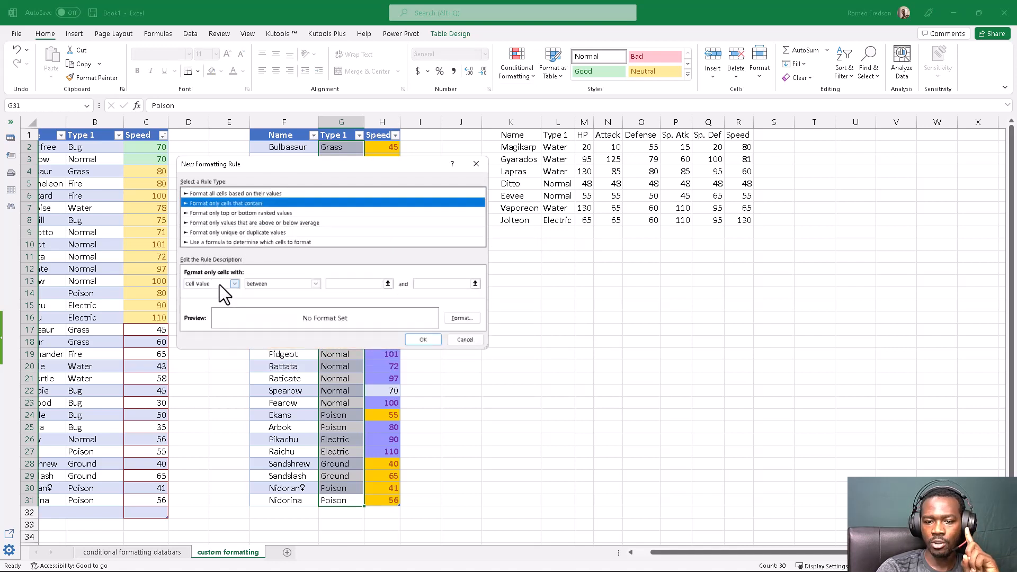
- Set the Type 1 rule's condition to Specific Text containing "Grass"
left_click(220, 285)
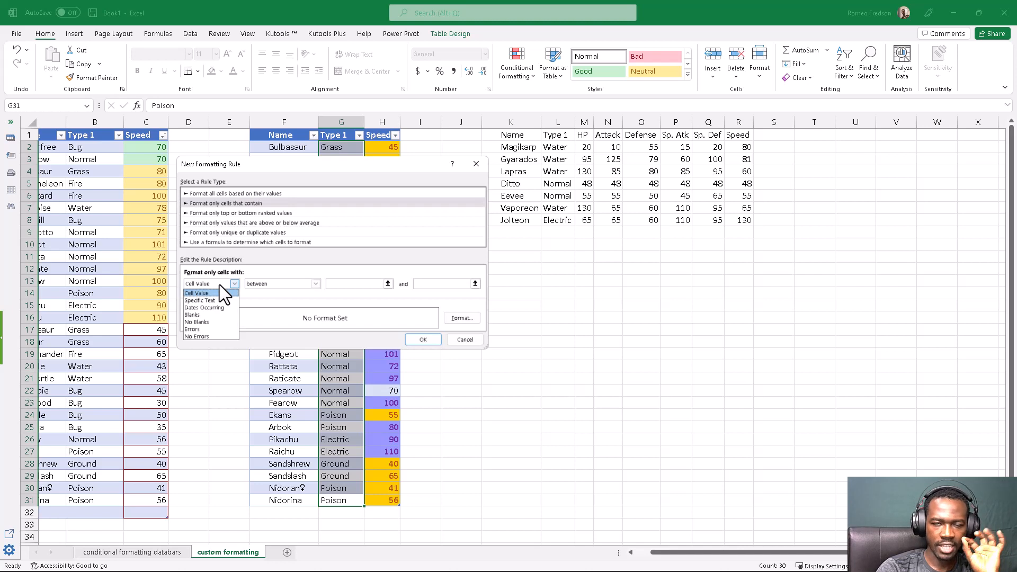
left_click(218, 300)
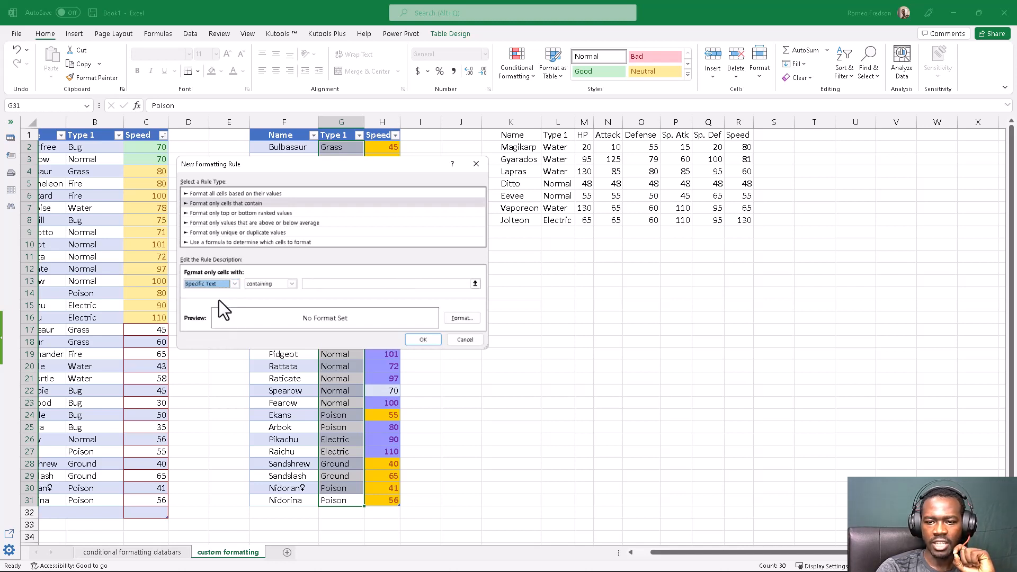
left_click(318, 284)
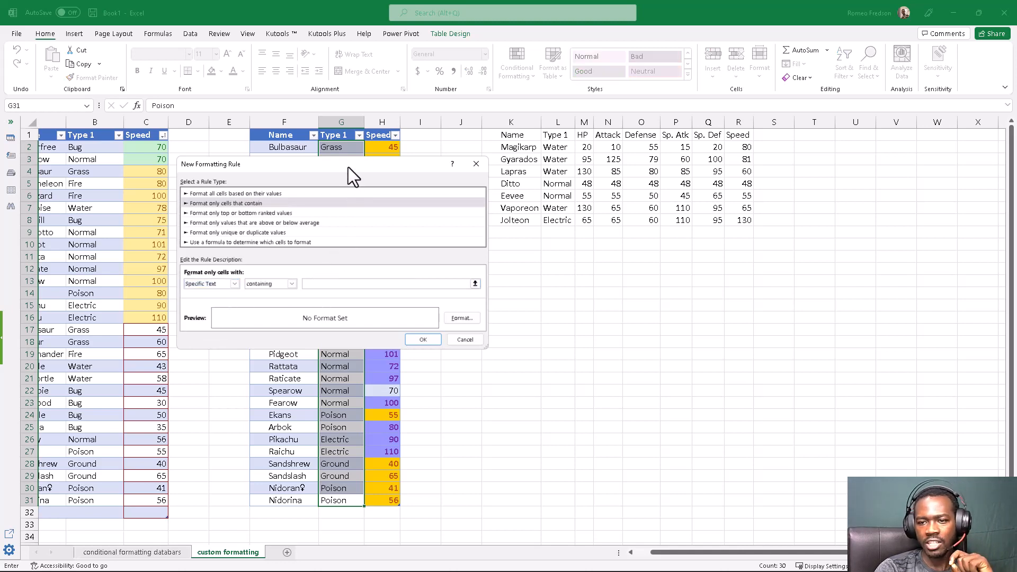
left_click_drag(348, 167, 361, 200)
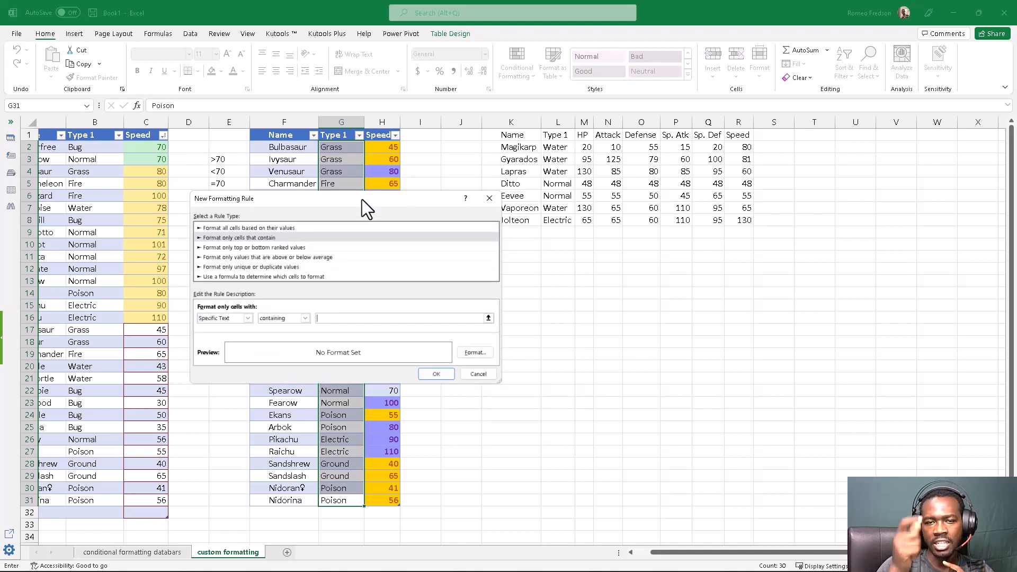
type("G")
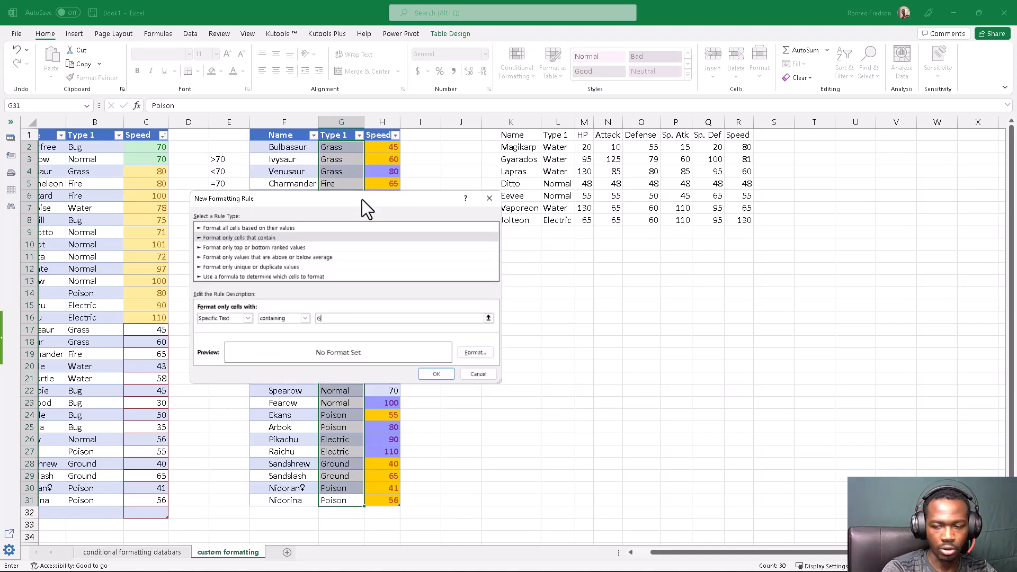
type("ra")
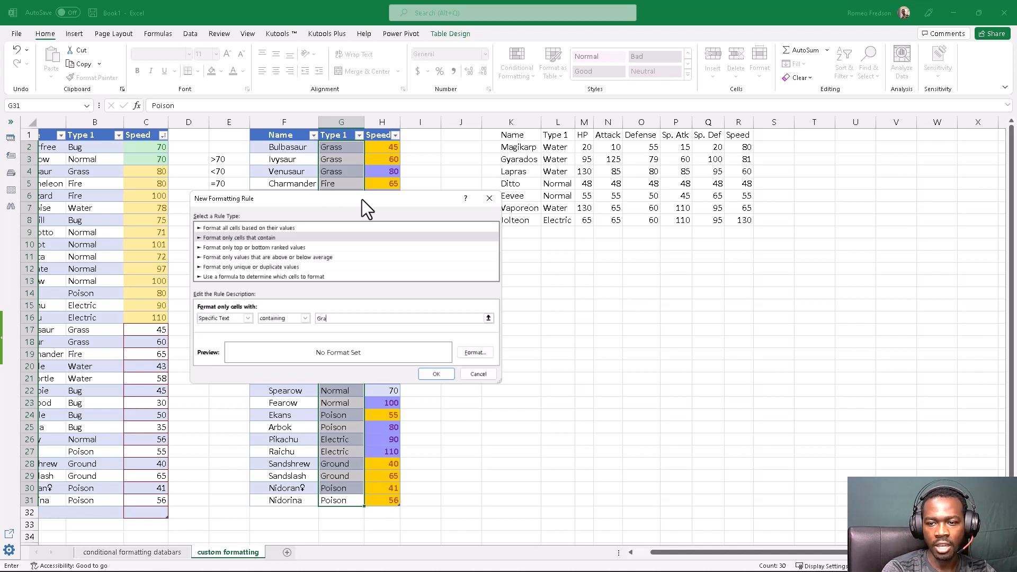
type("ss")
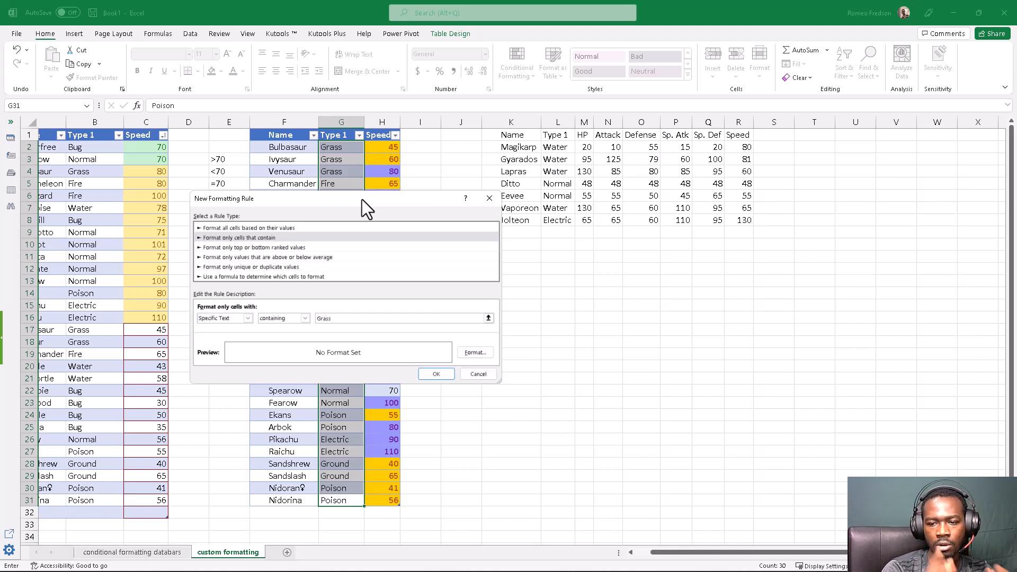
- Format the Grass rule's font as bold italic in a light green theme color
left_click(469, 351)
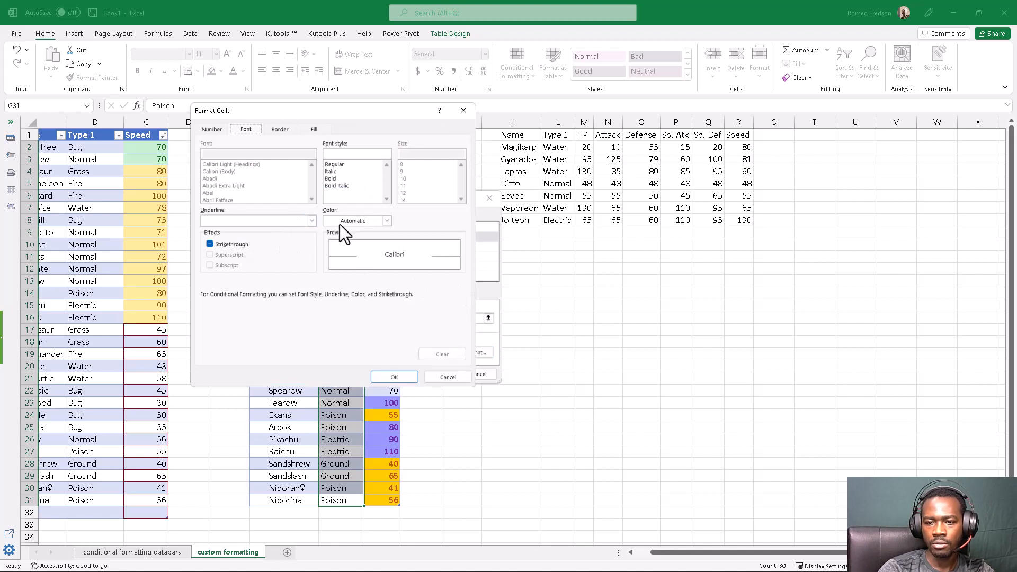
left_click(345, 221)
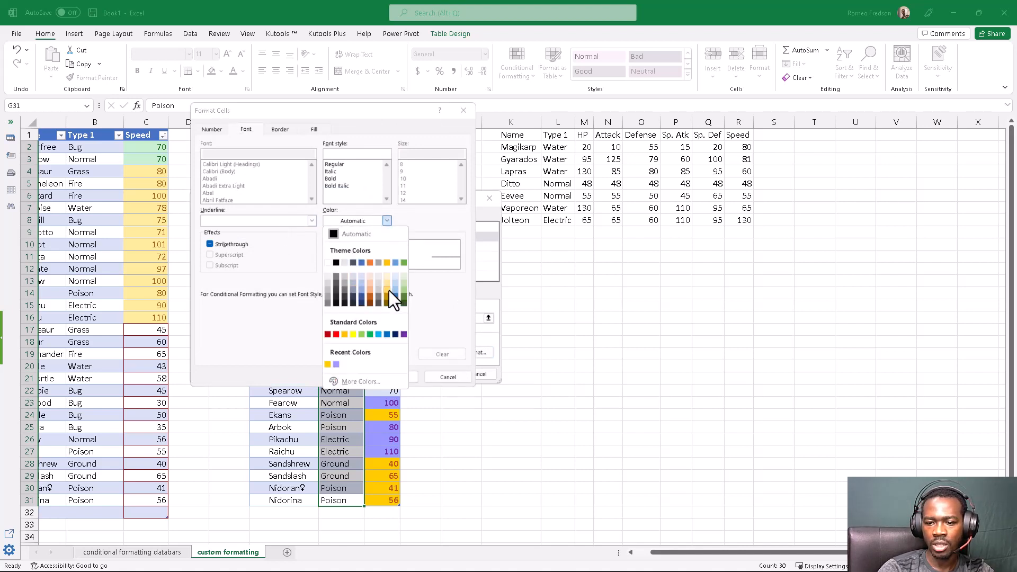
left_click(404, 291)
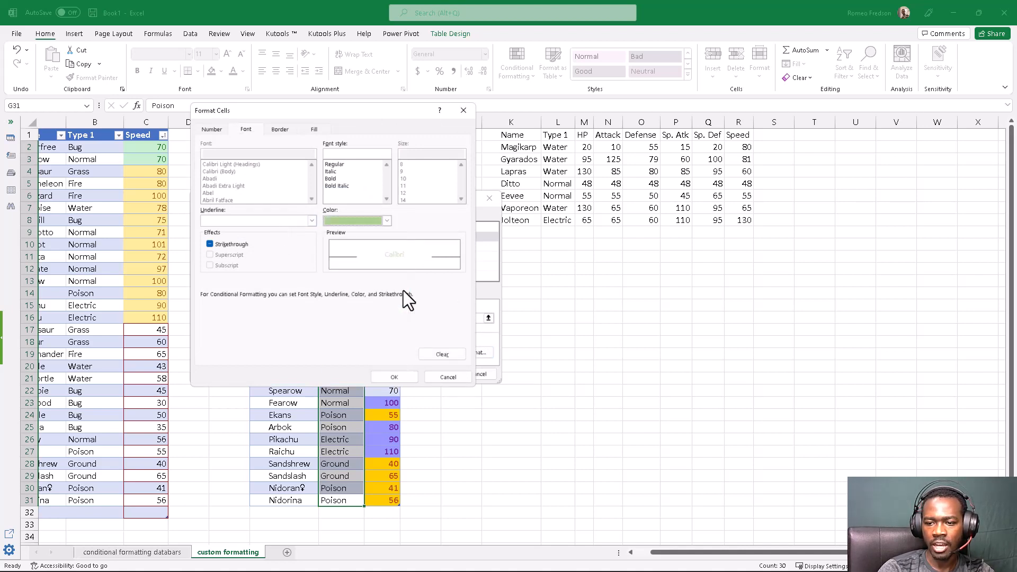
left_click(329, 178)
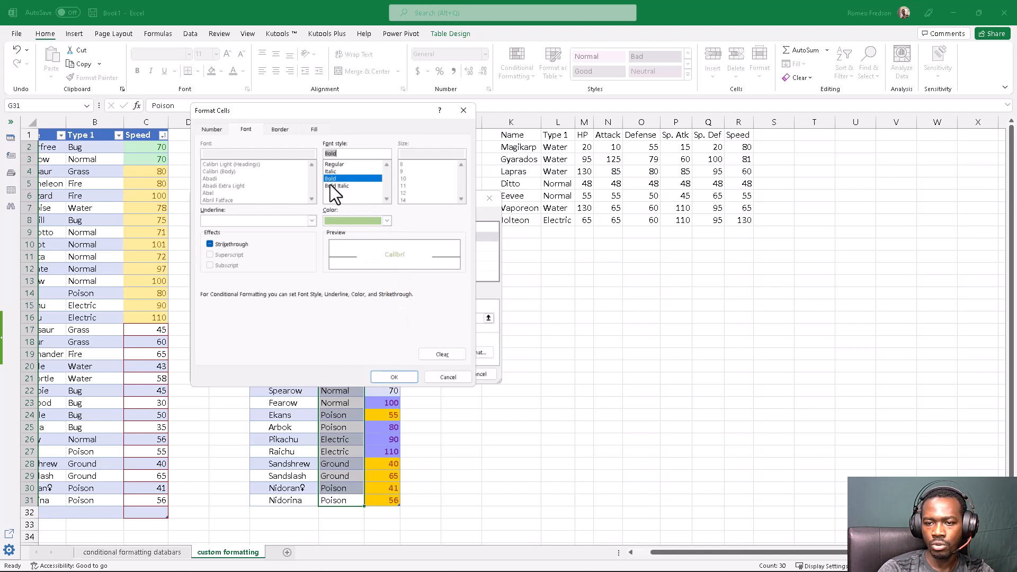
left_click(334, 186)
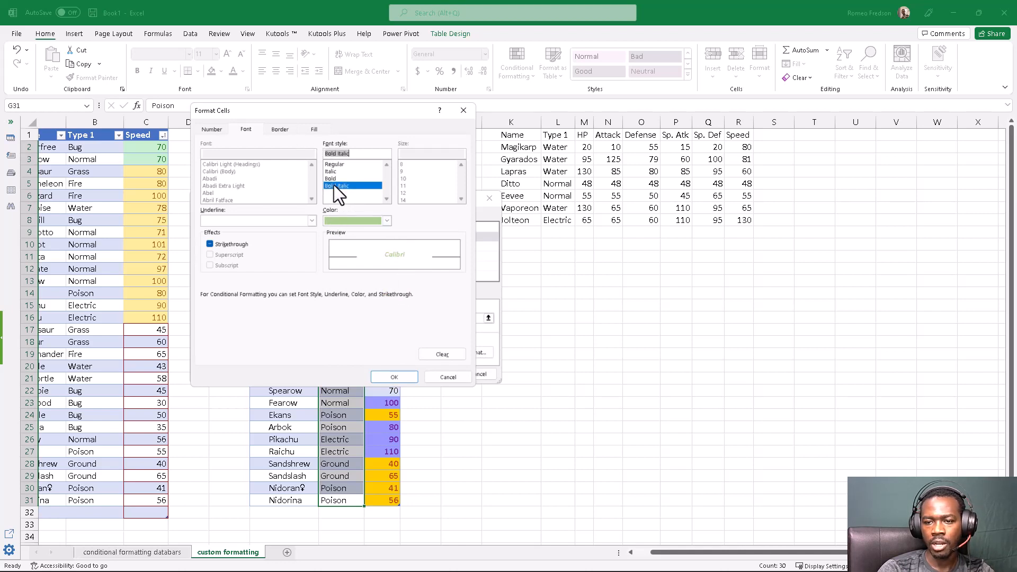
- Give the Grass rule a dark blue fill and apply the rule to the second table's Type 1 values
left_click(314, 130)
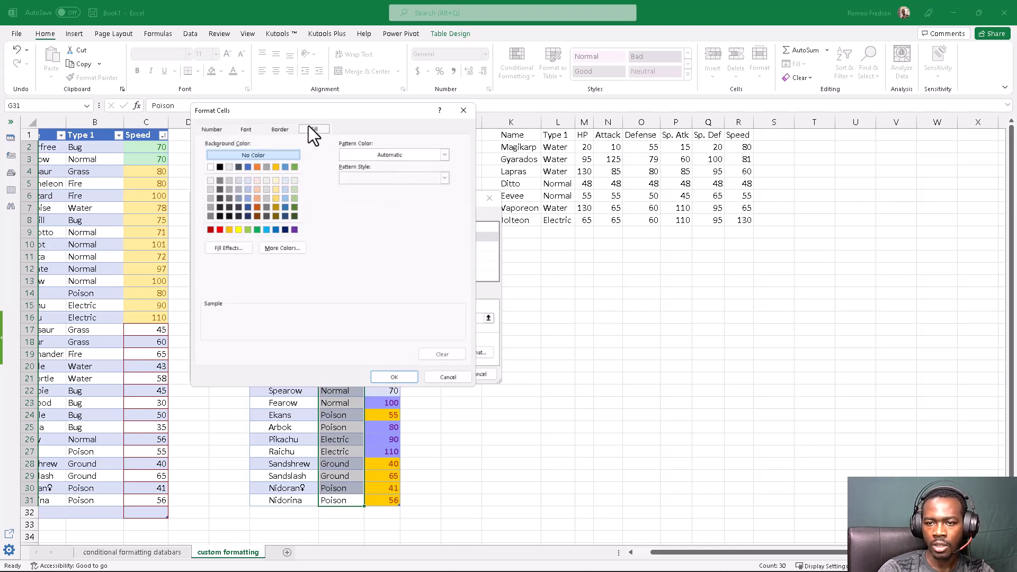
left_click(285, 230)
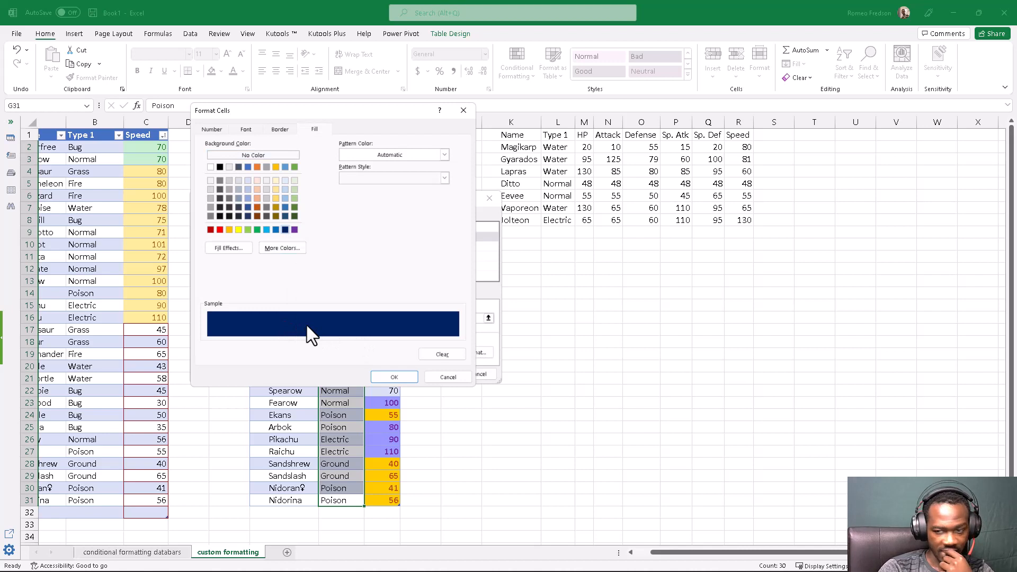
left_click(393, 377)
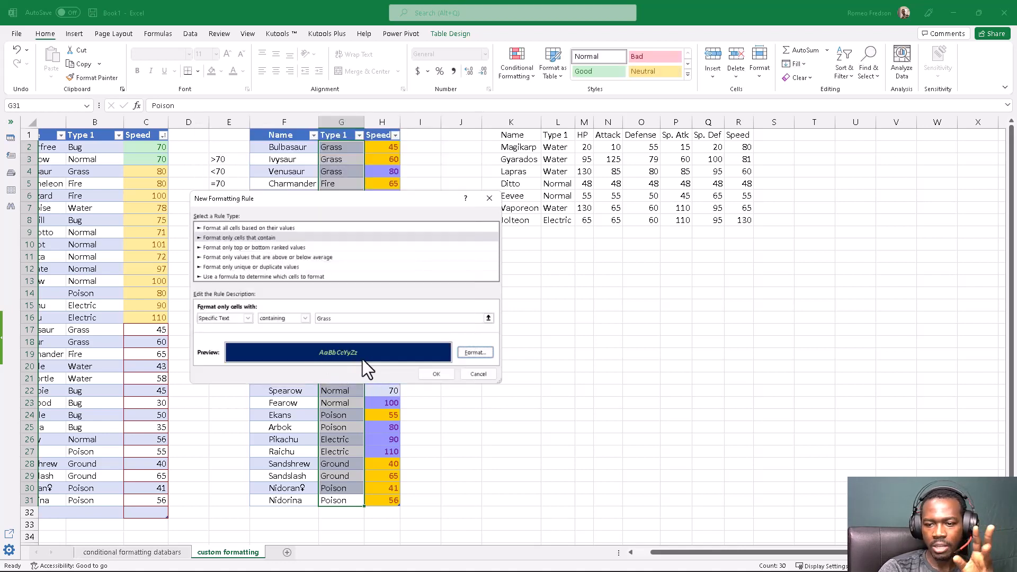
left_click(434, 375)
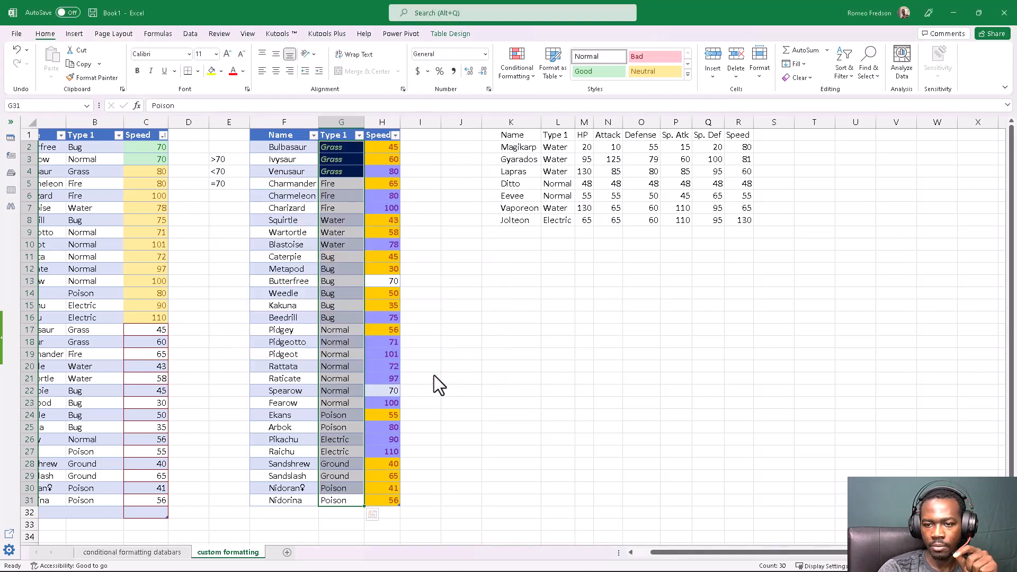
left_click(339, 170)
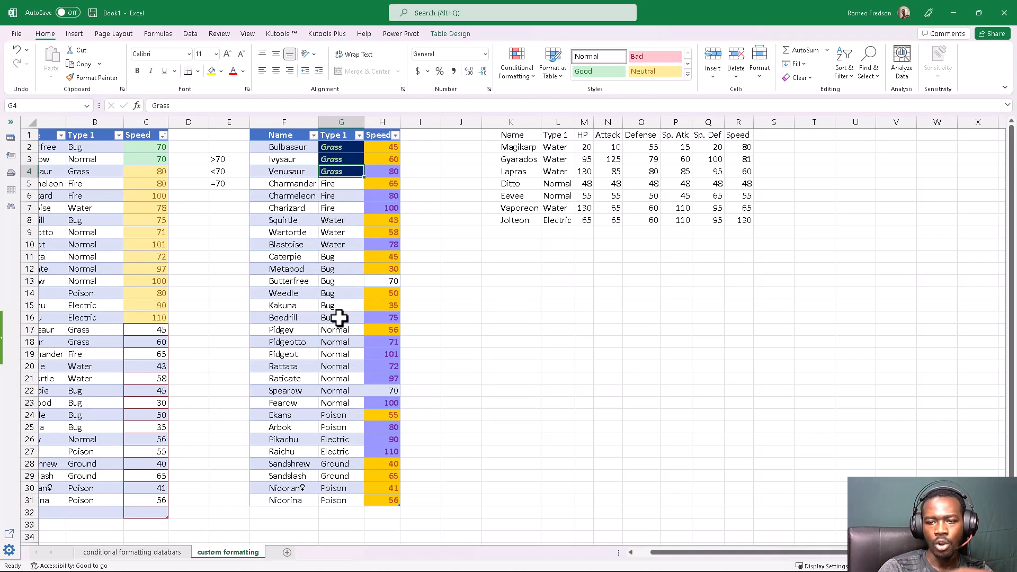
left_click_drag(339, 317, 333, 259)
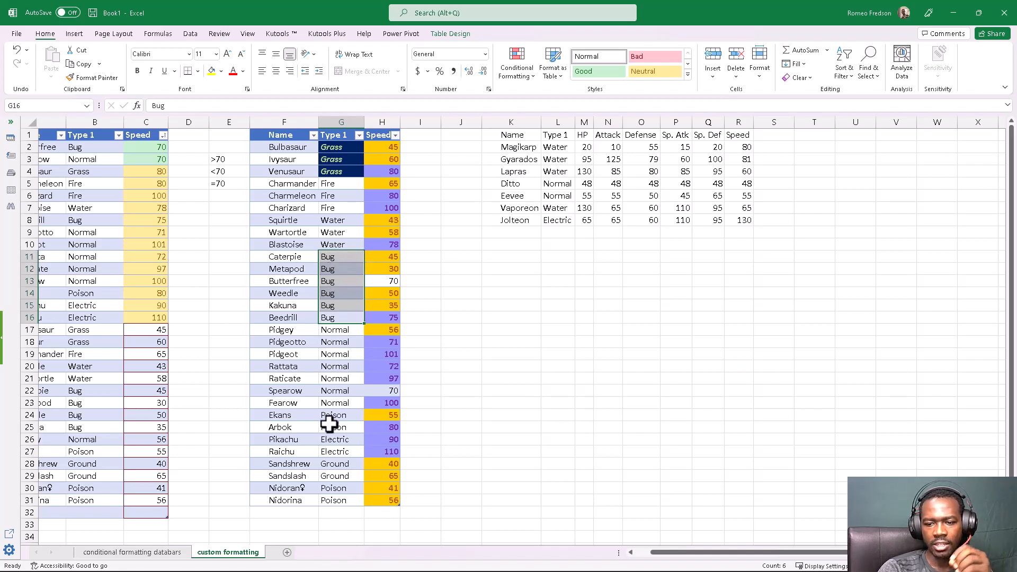
left_click_drag(337, 404, 339, 356)
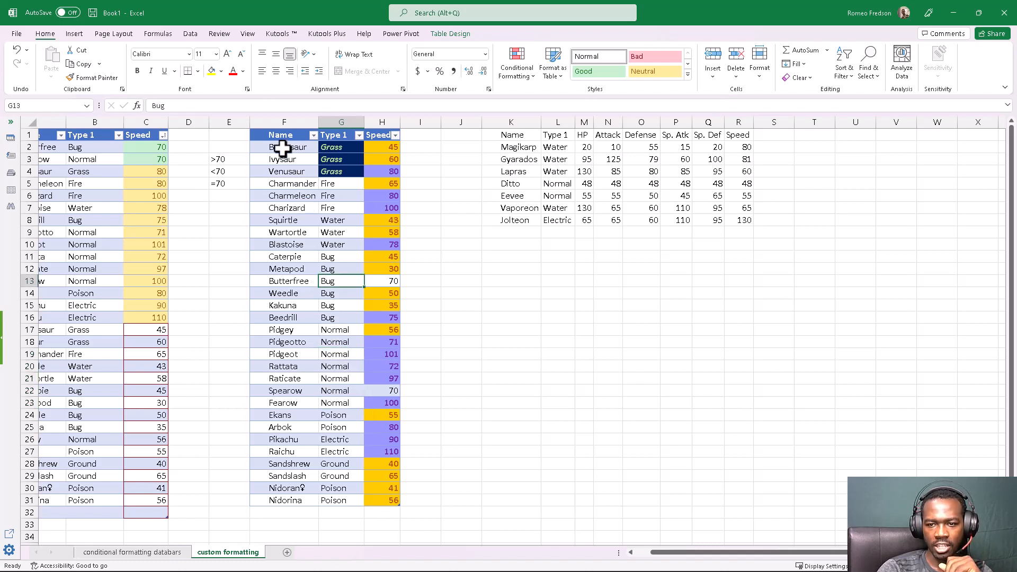
- Start a new conditional formatting rule for the second table's Name and Type 1 values F2:G31, using "Format only cells that contain"
left_click_drag(287, 147, 341, 498)
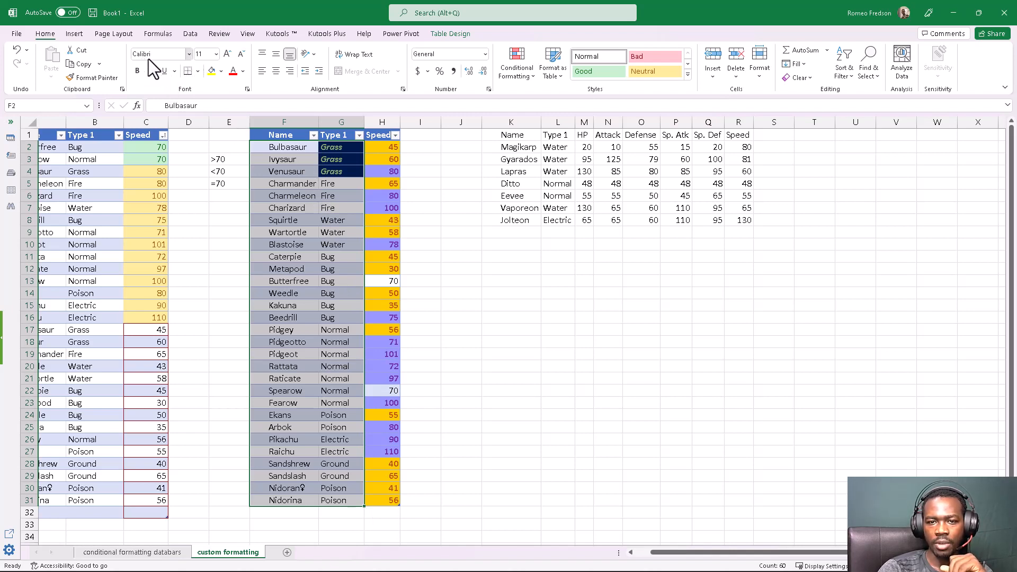
left_click(186, 55)
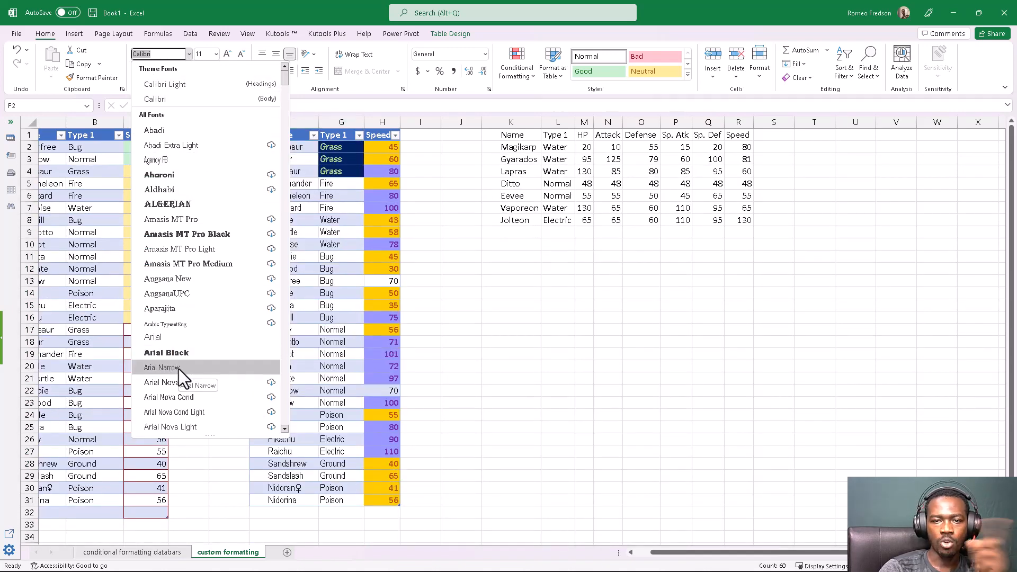
left_click(346, 316)
left_click(520, 60)
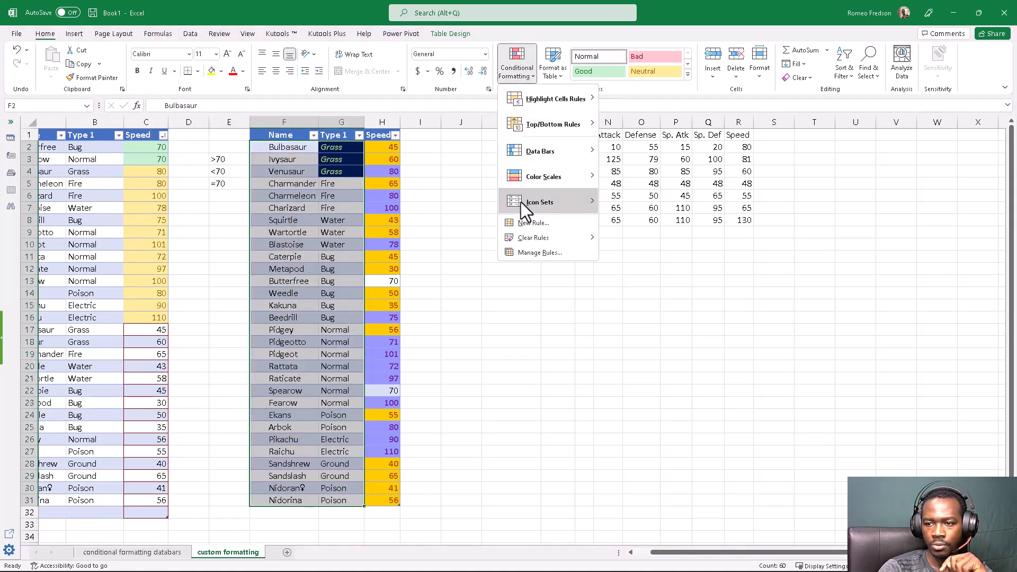
left_click(521, 223)
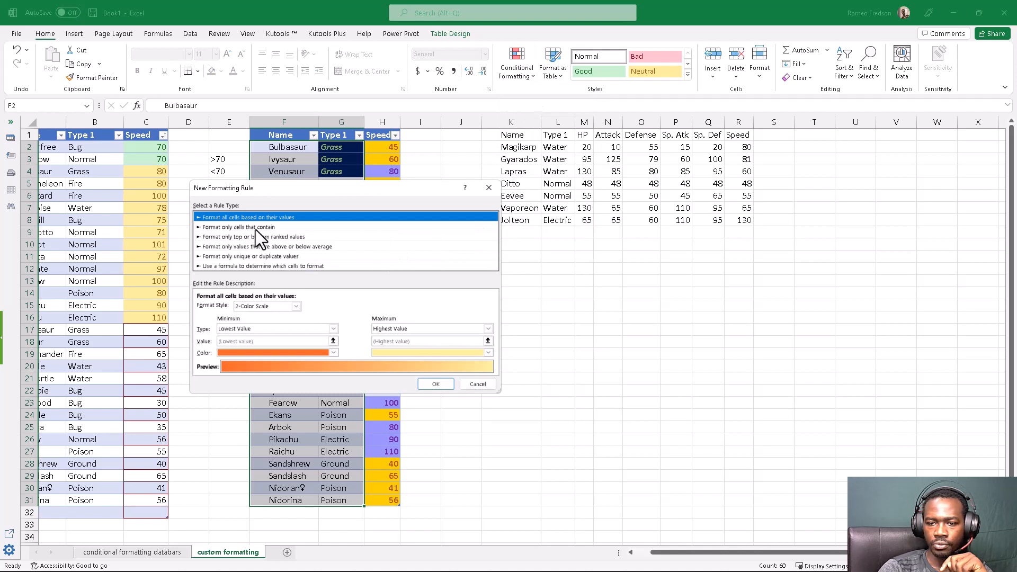
left_click(255, 227)
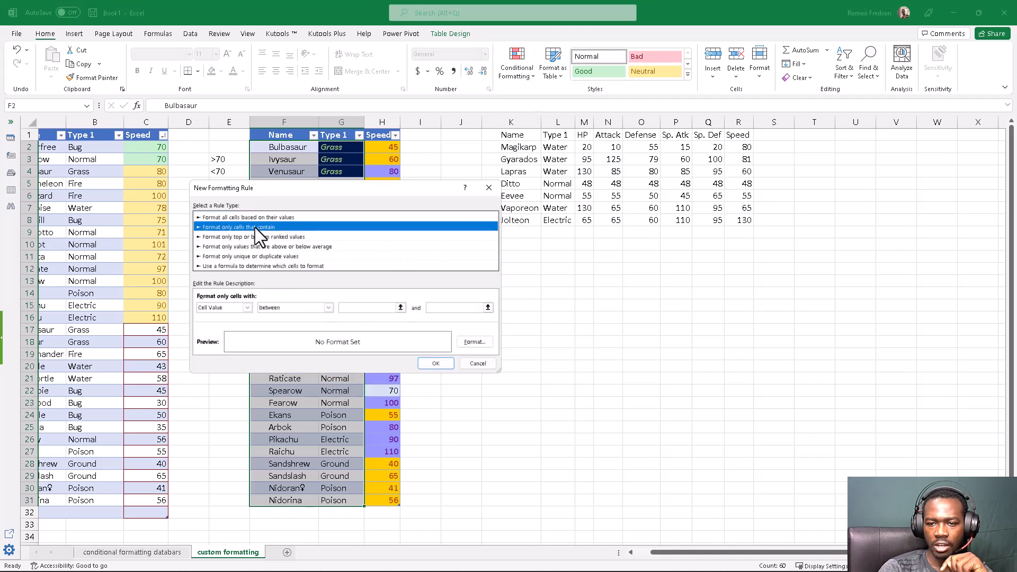
- Set the new rule's condition to Specific Text containing "Electric"
left_click(219, 308)
left_click(220, 325)
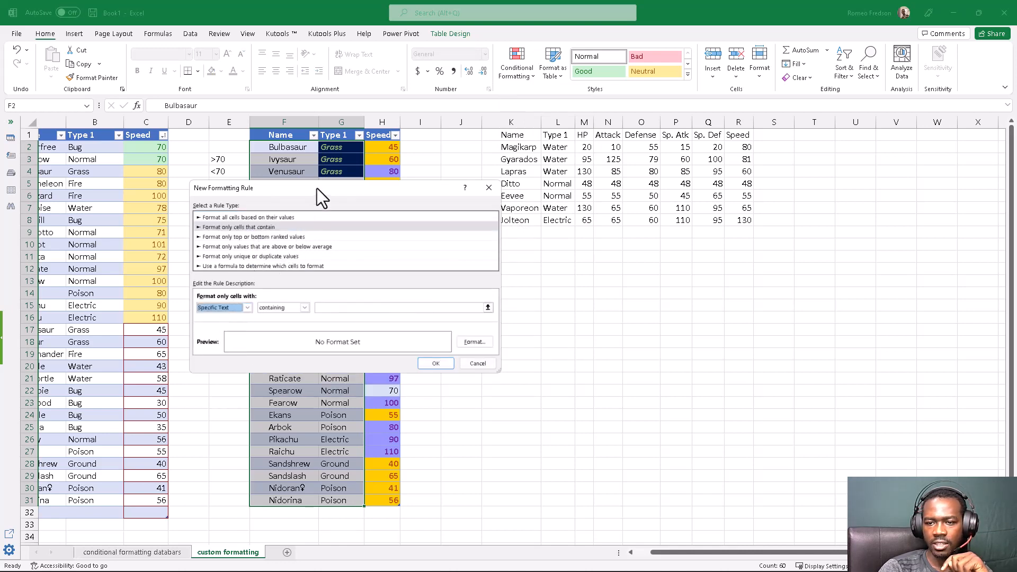
left_click_drag(317, 189, 399, 198)
left_click(405, 319)
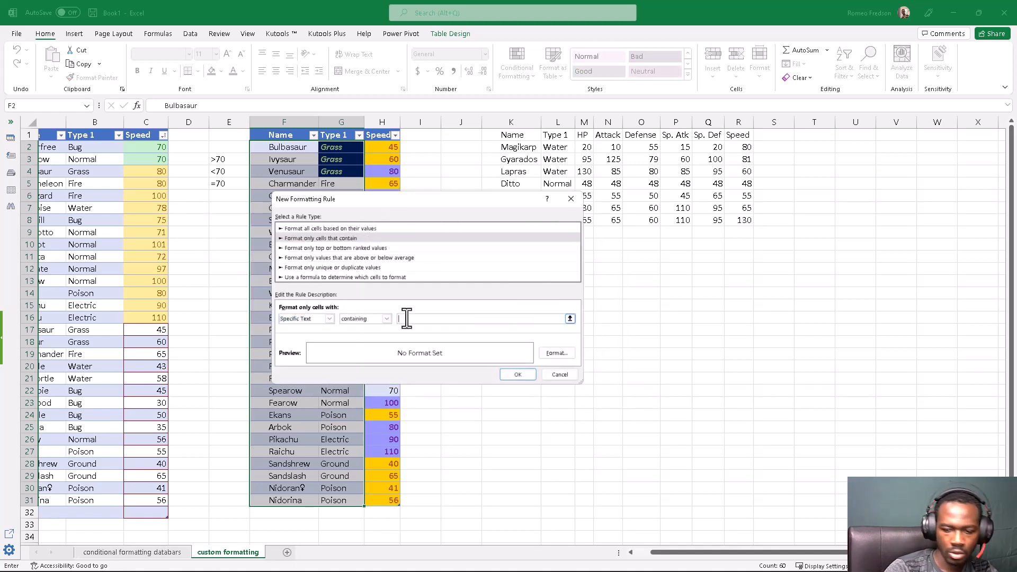
type("Ele")
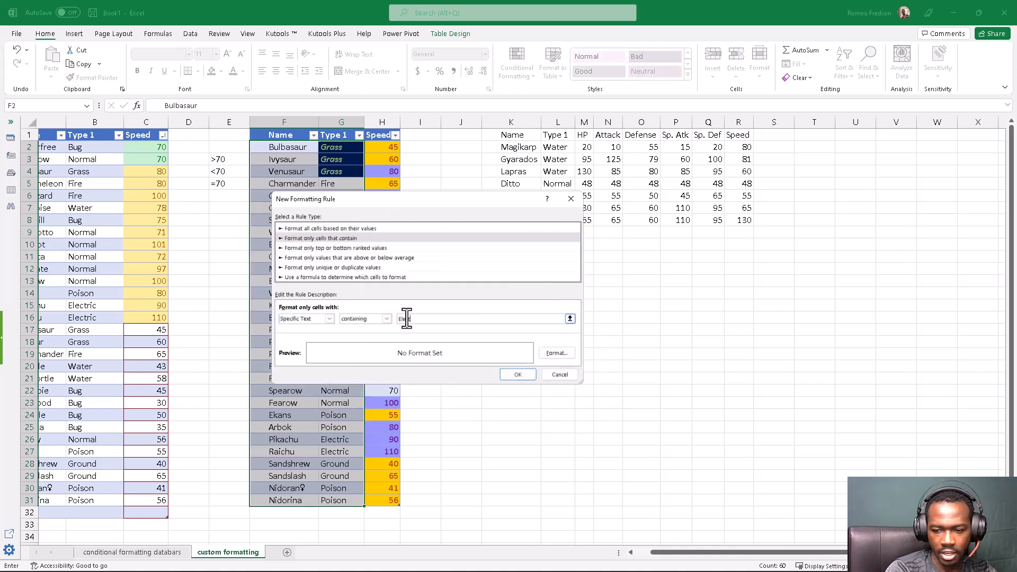
type("ctric")
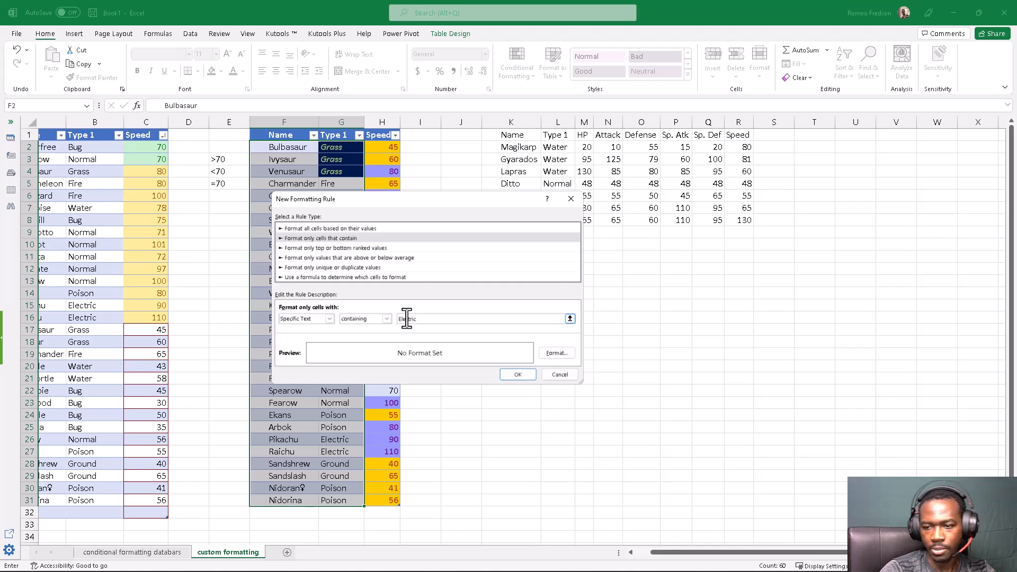
- Give the Electric rule a dark gray fill and an italic, single-underlined font with strikethrough cleared
left_click(563, 354)
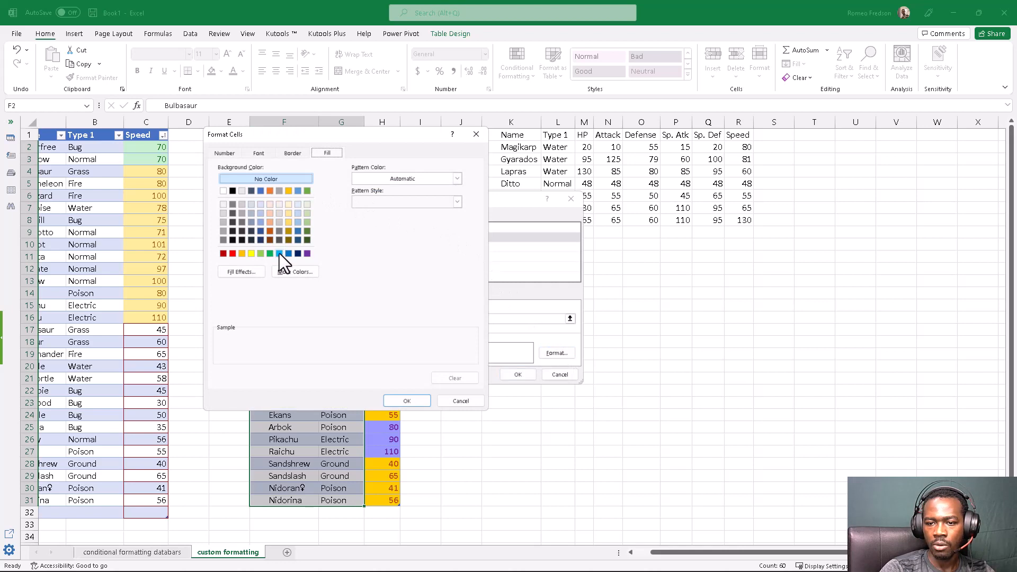
left_click(279, 230)
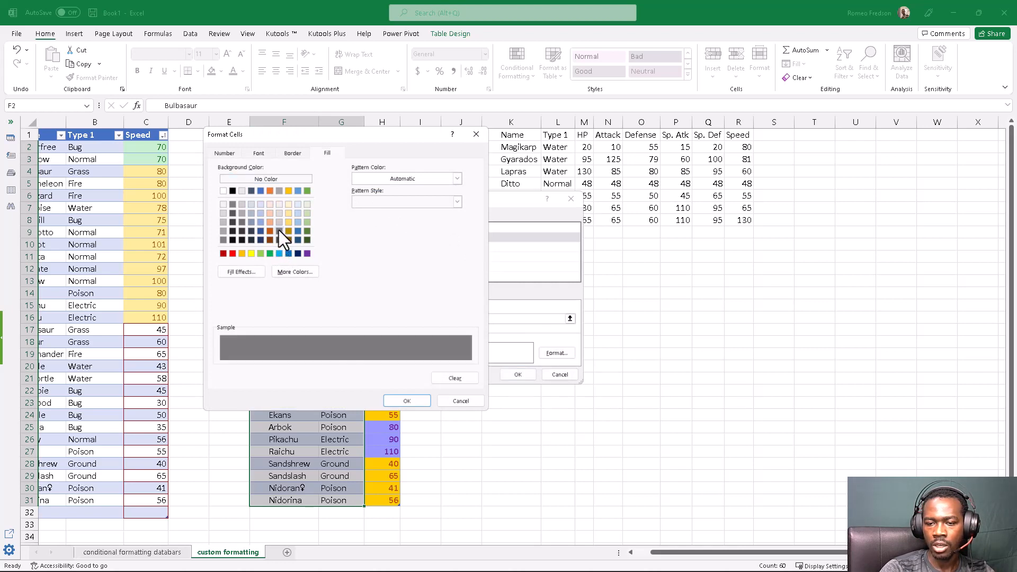
left_click(258, 153)
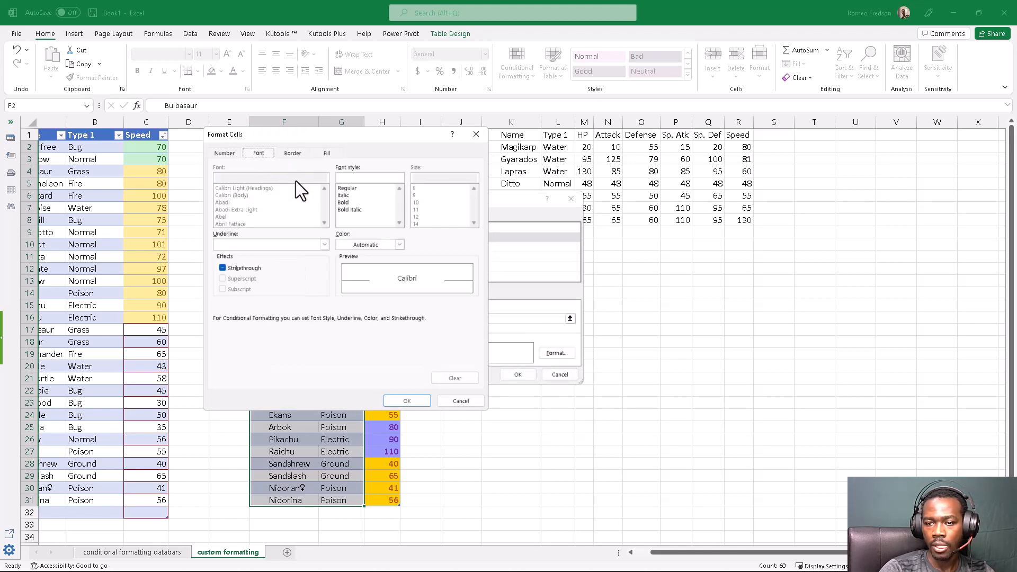
left_click(345, 195)
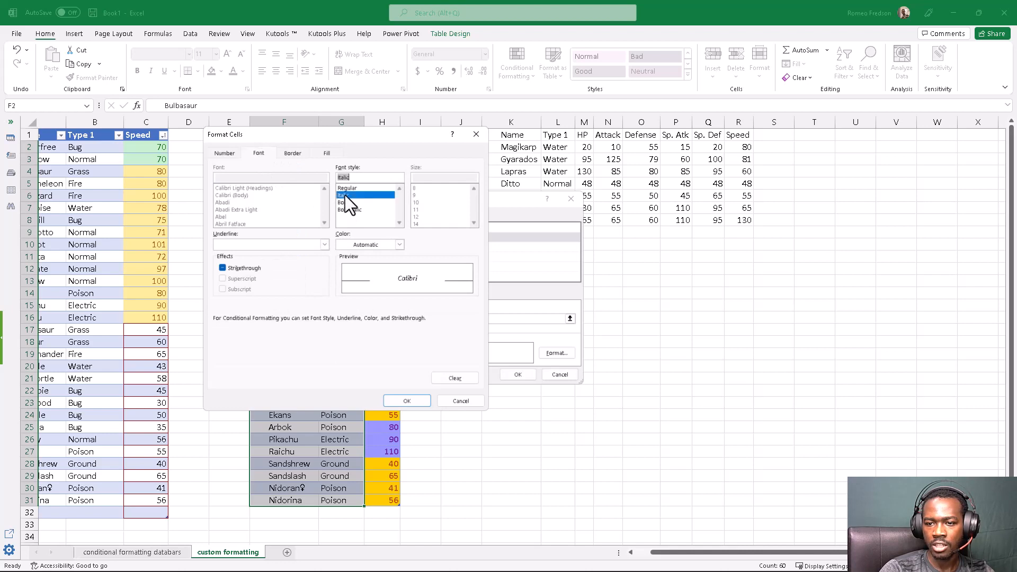
left_click(325, 244)
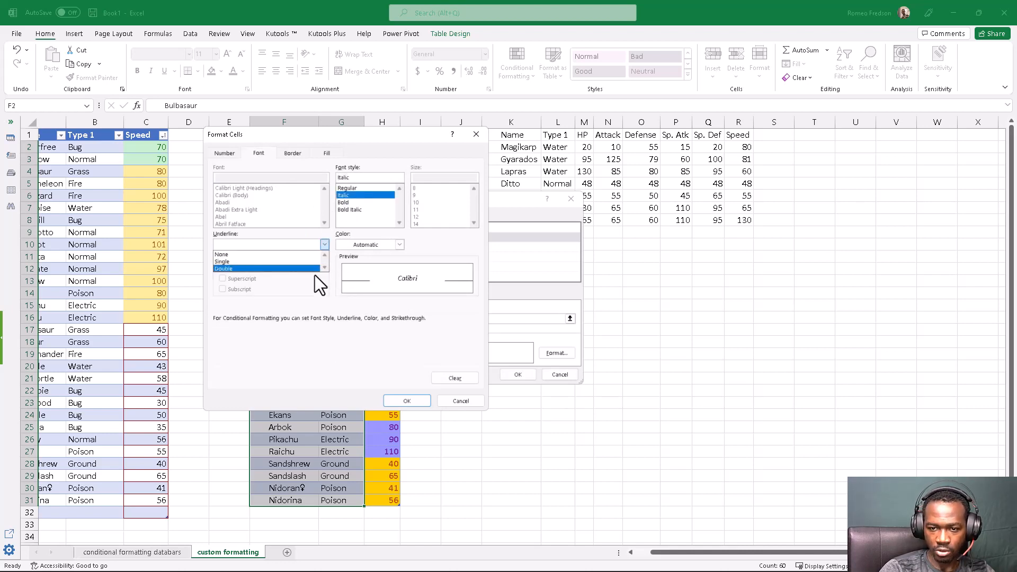
left_click(235, 262)
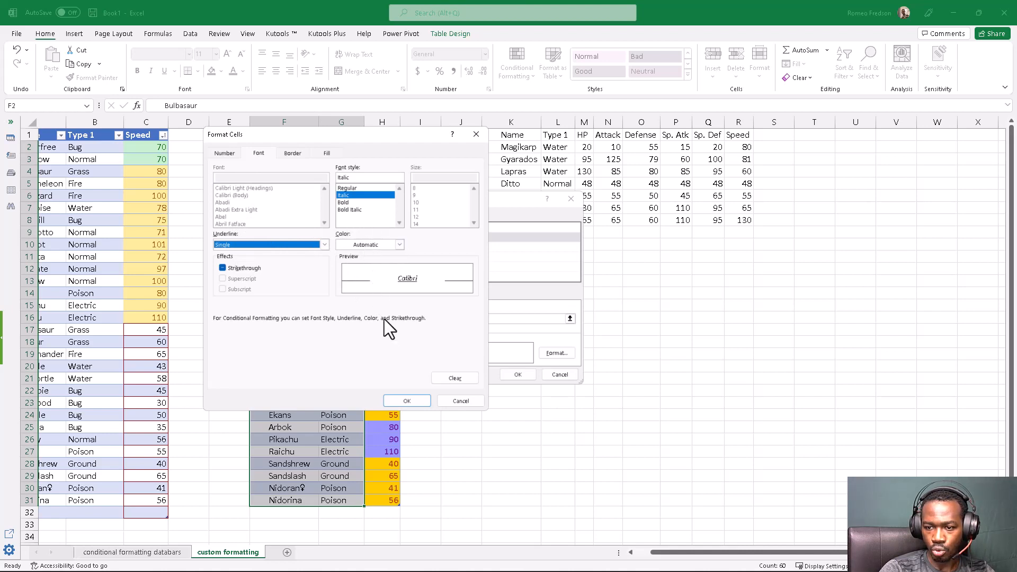
left_click(221, 267)
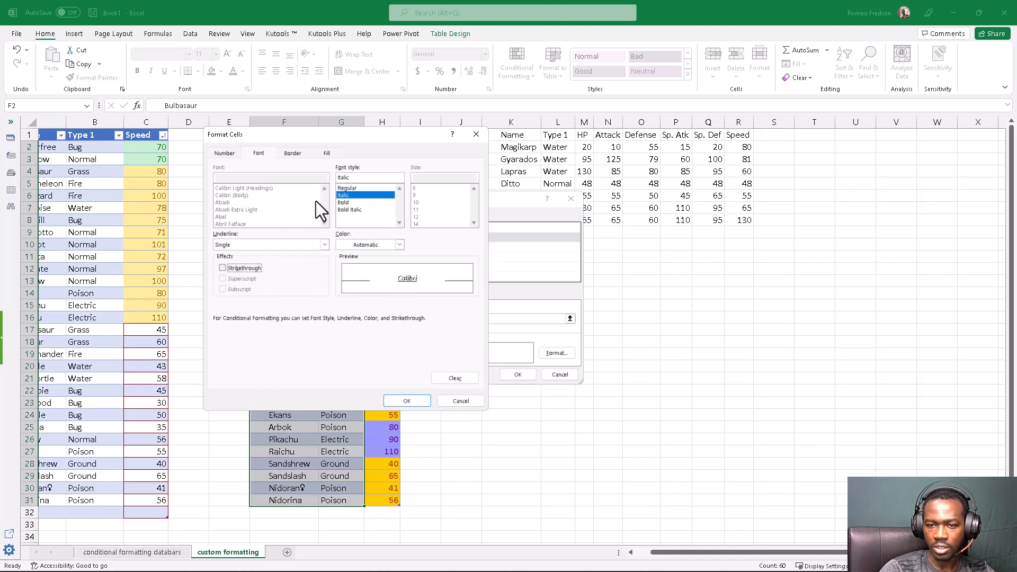
- Set the Electric rule's font color to a dark brown theme color and accept the format
left_click(293, 153)
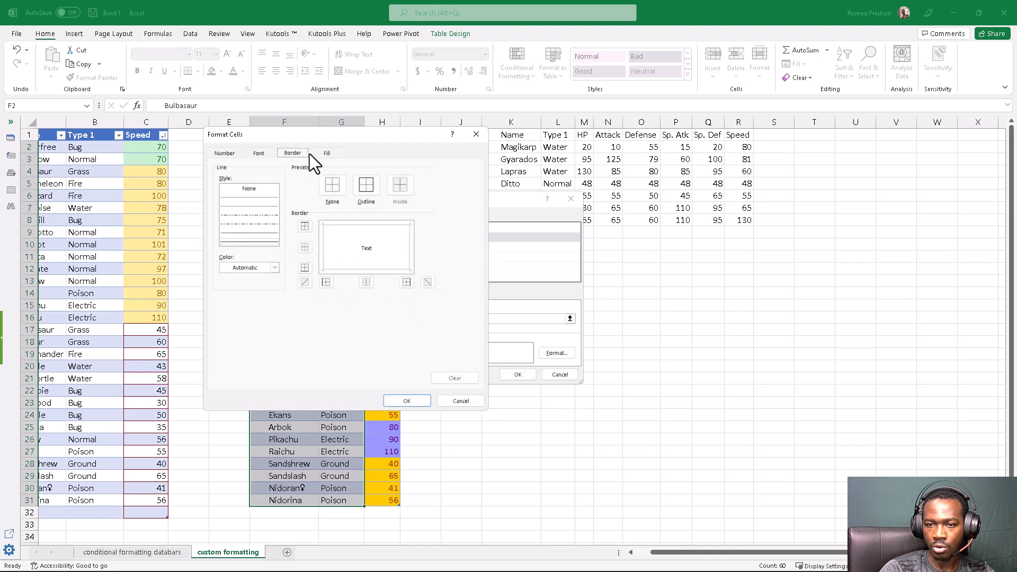
left_click(259, 154)
left_click(378, 243)
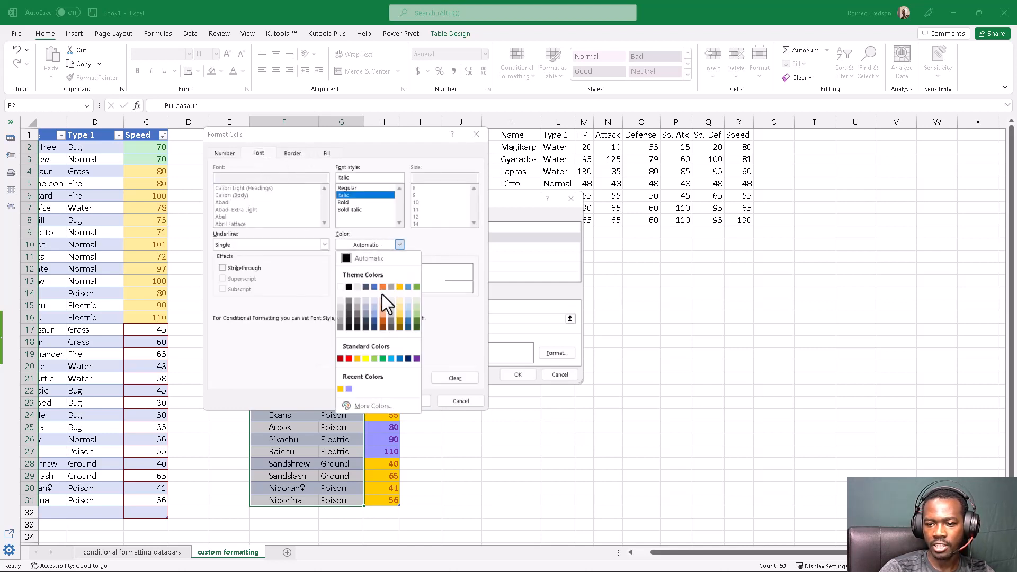
left_click(270, 350)
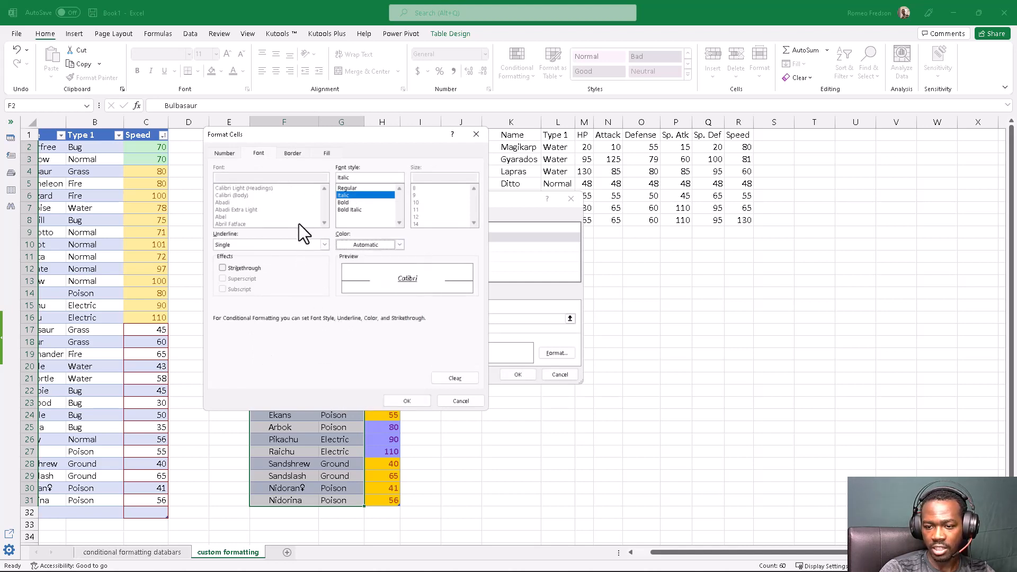
left_click(372, 245)
left_click(383, 327)
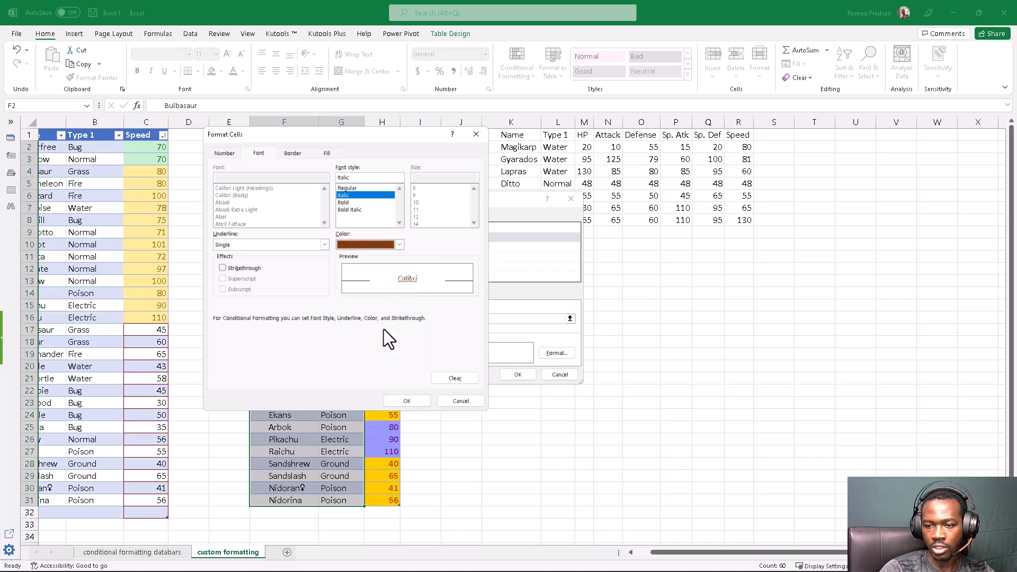
left_click(418, 400)
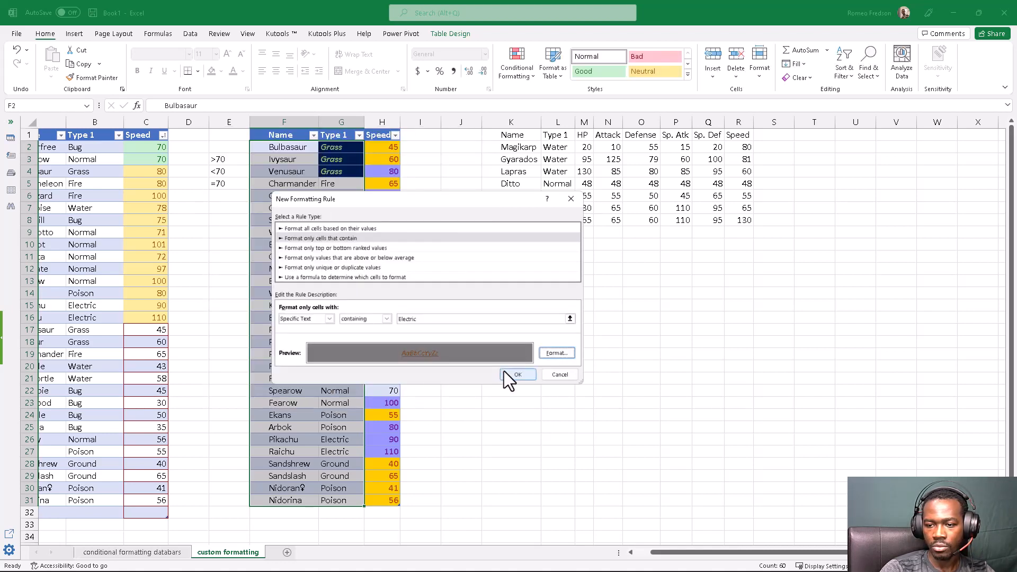
- Change the Electric rule's font to bold in a light green theme color and apply the rule to F2:G31
left_click(556, 353)
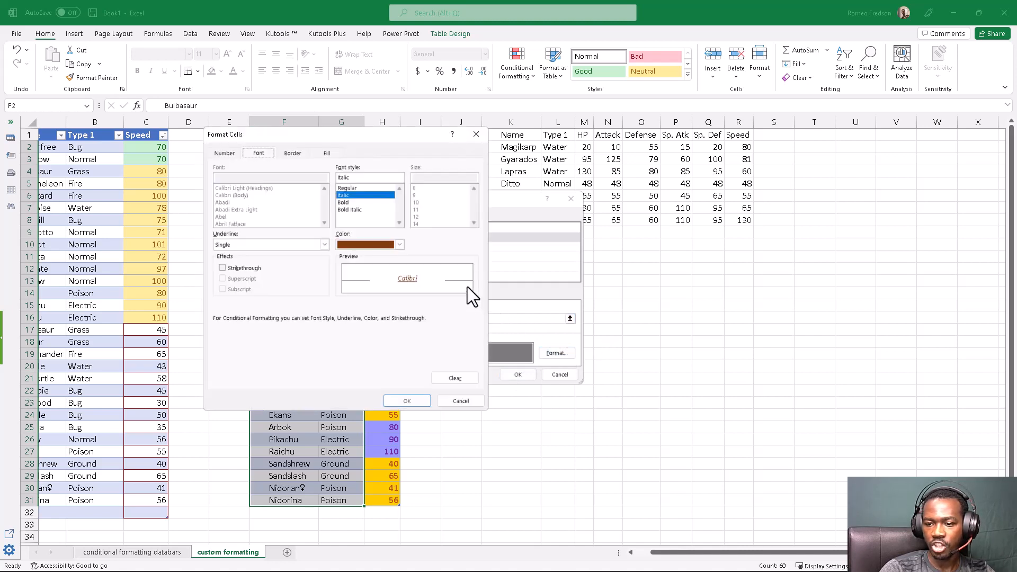
left_click(376, 246)
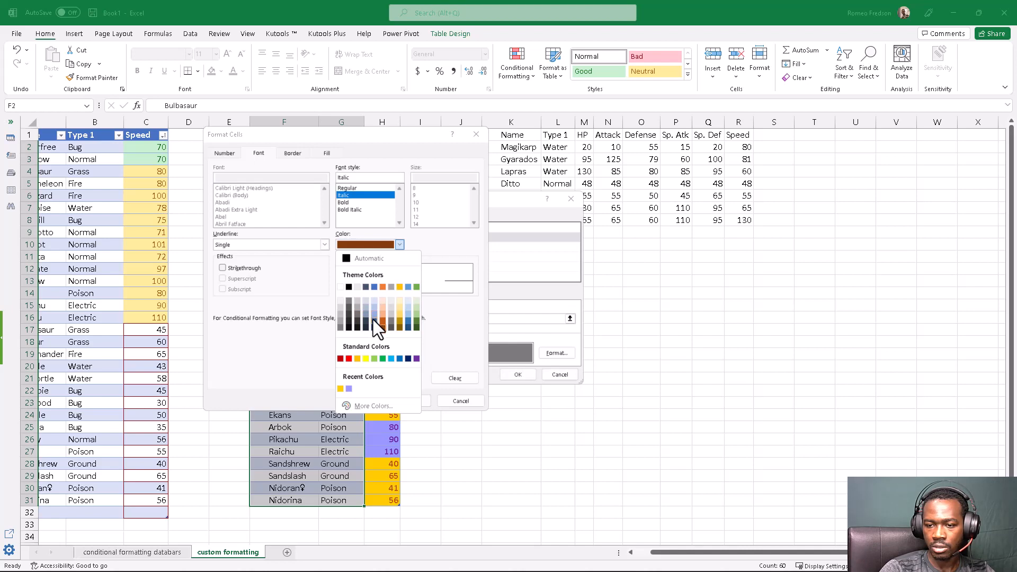
left_click(414, 316)
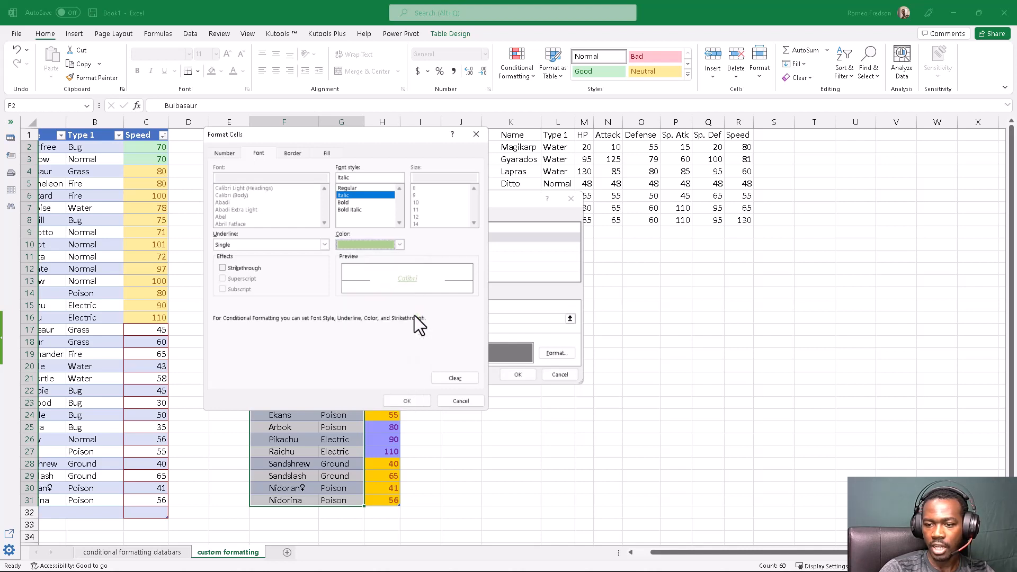
left_click(343, 203)
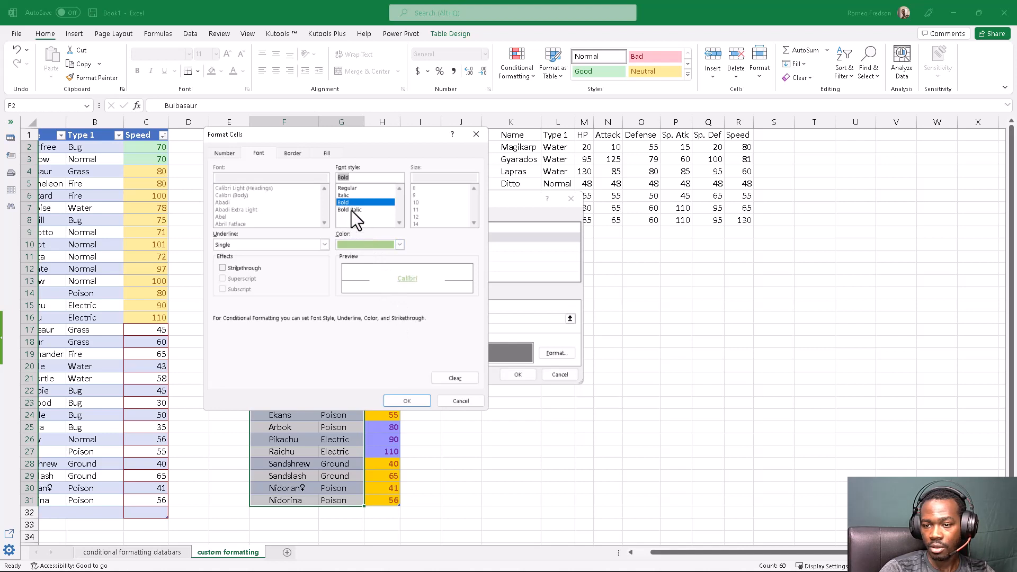
left_click(408, 399)
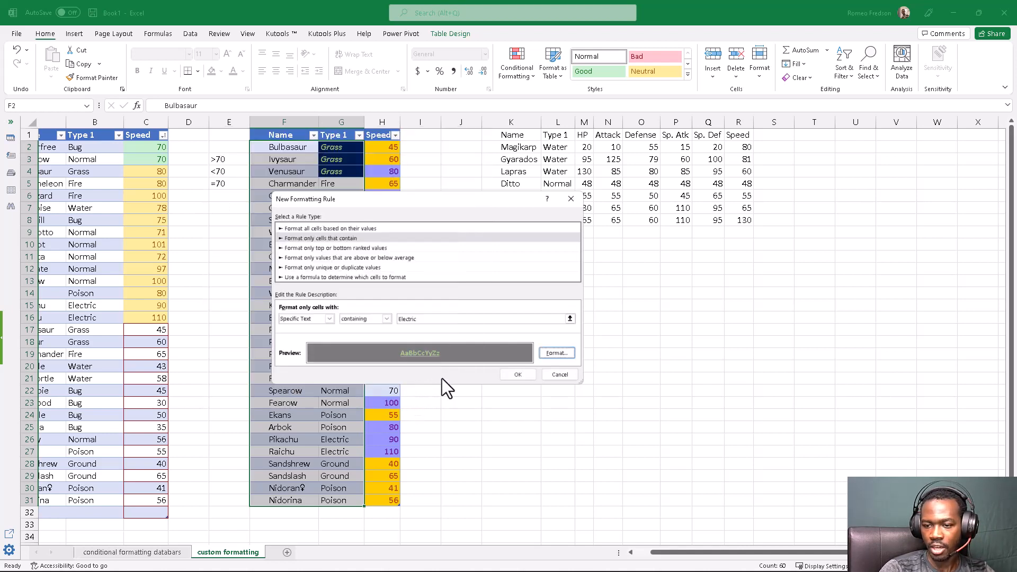
left_click(532, 376)
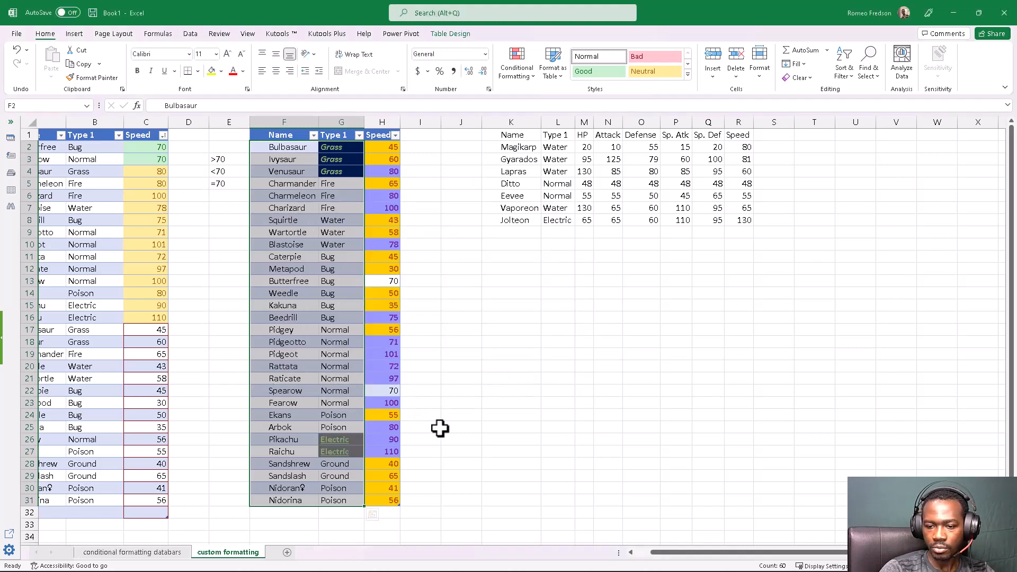
left_click(350, 490)
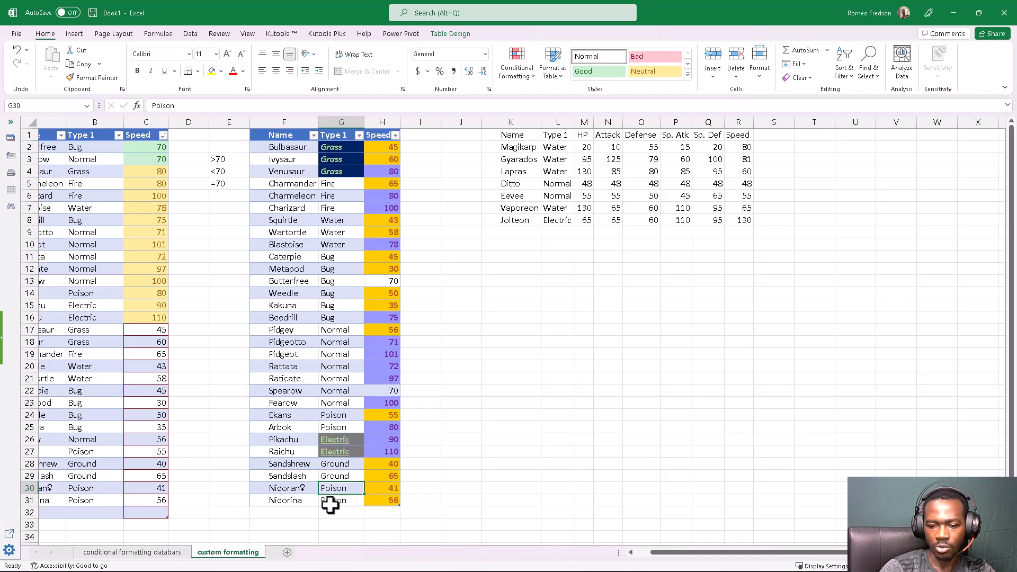
key("ctrl+a")
key("ctrl+a")
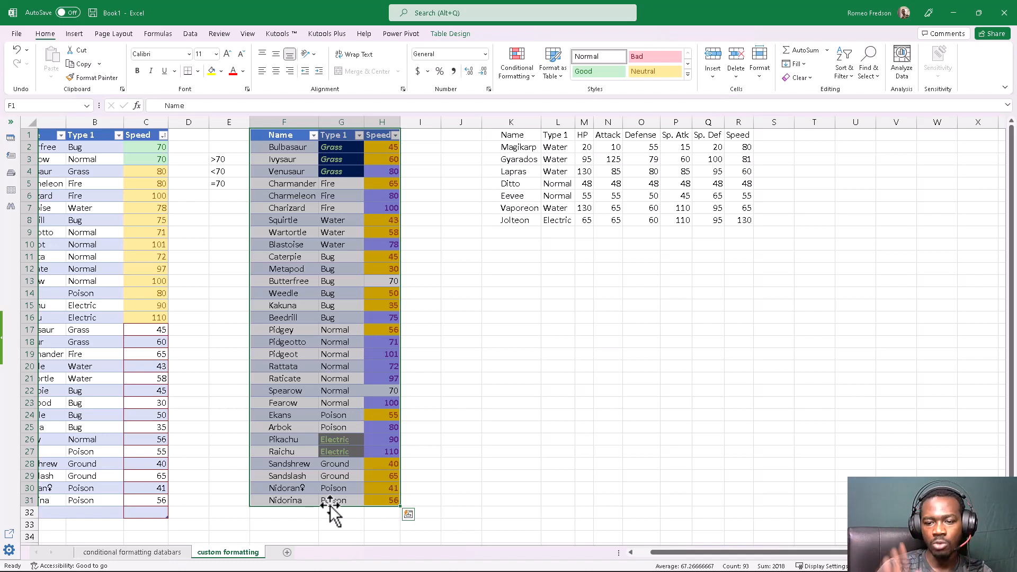
left_click(320, 524)
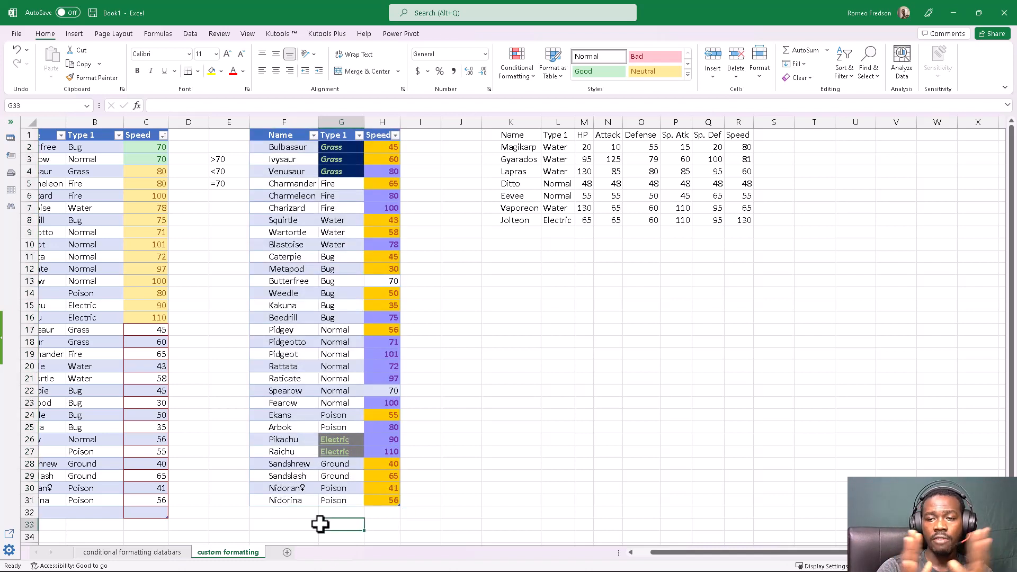